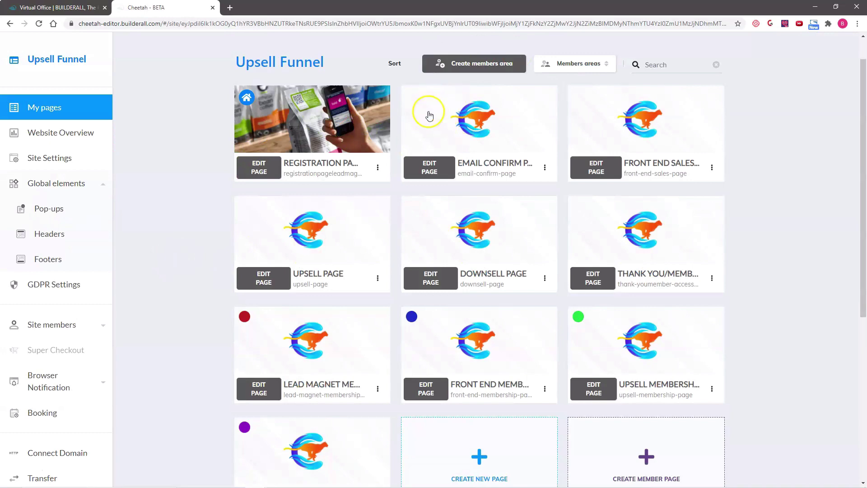
Open the email confirm page for editing and add the Course Confirm Email Page panel from the Confirm Email Page category.
scroll(429, 113, "down", 1)
left_click(429, 113)
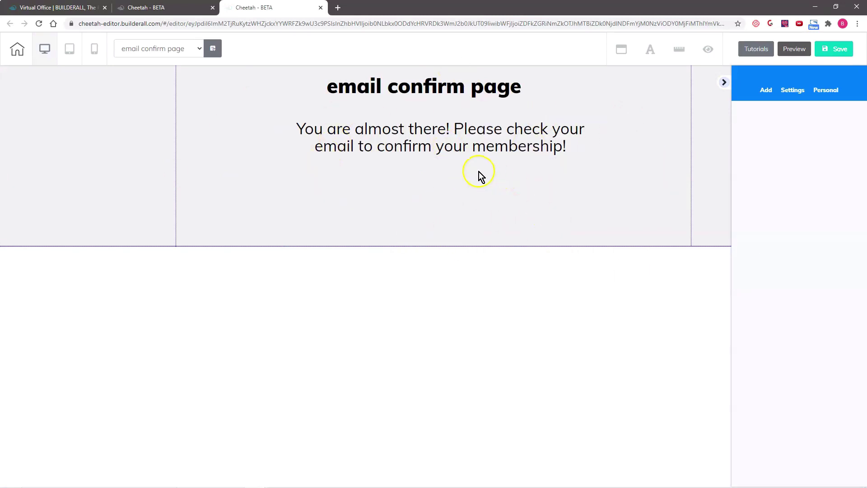
left_click(766, 92)
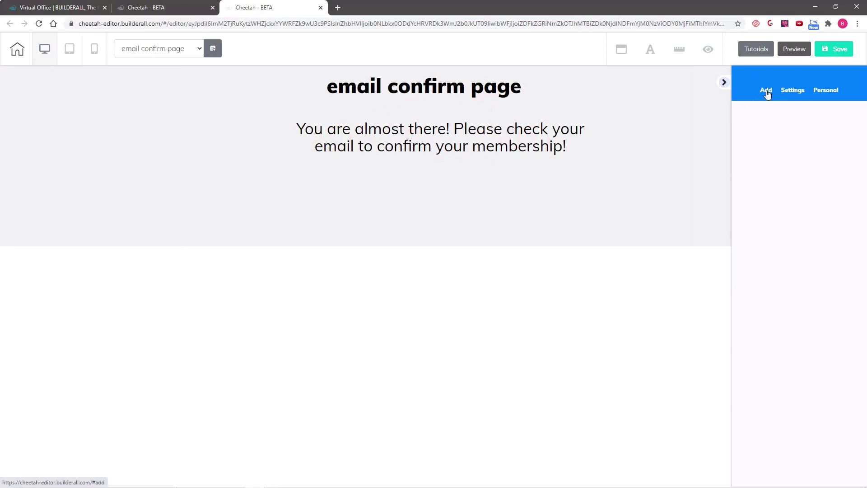
left_click(766, 91)
left_click(772, 118)
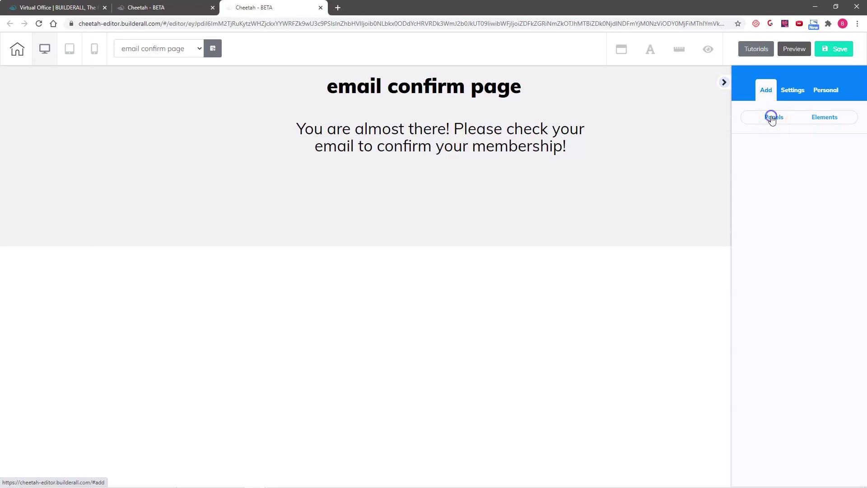
scroll(789, 257, "down", 7)
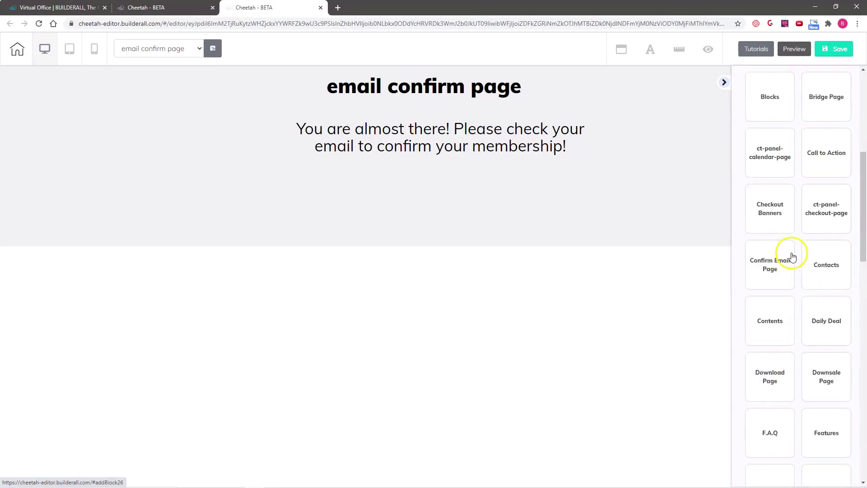
scroll(792, 256, "down", 1)
left_click(775, 204)
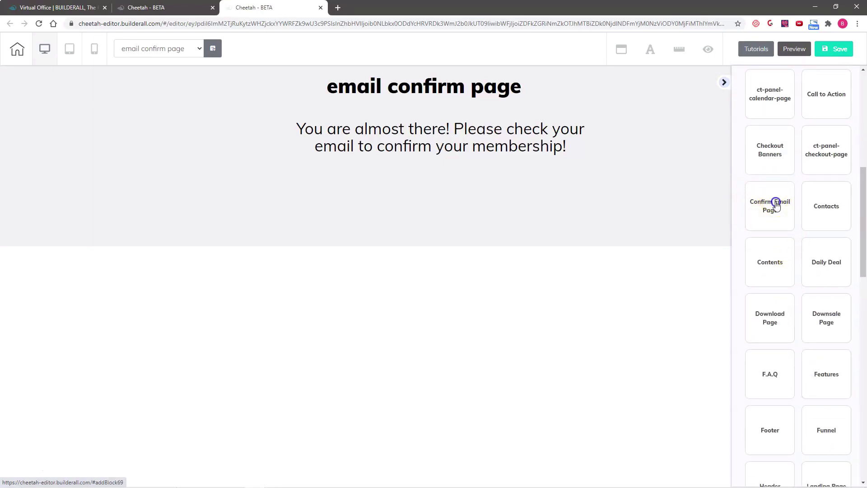
scroll(806, 196, "down", 4)
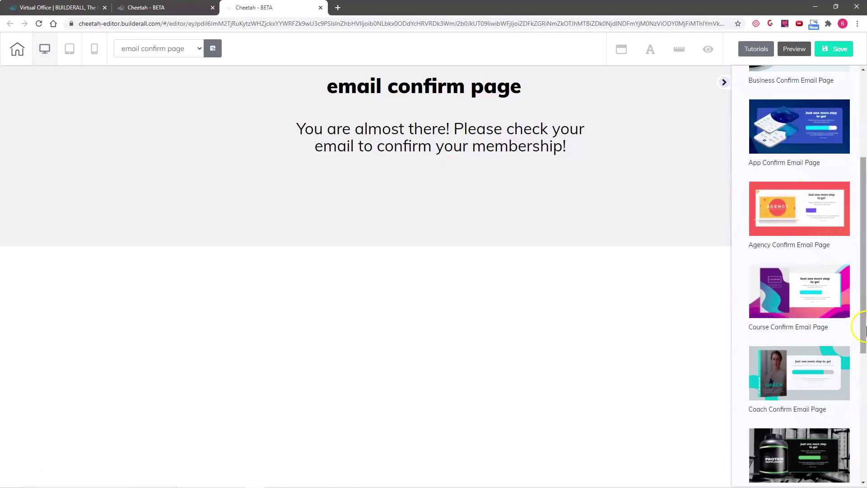
left_click(807, 272)
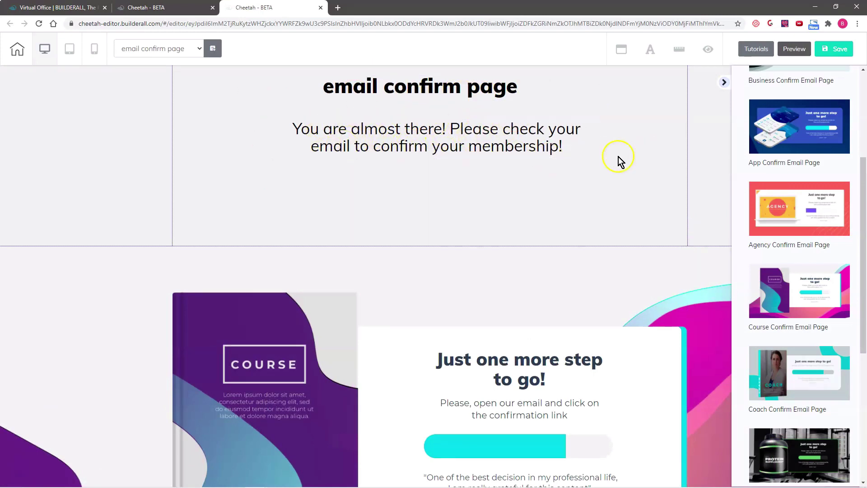
Delete the original panel containing the "email confirm page" heading and the check-your-email text.
scroll(681, 210, "down", 2)
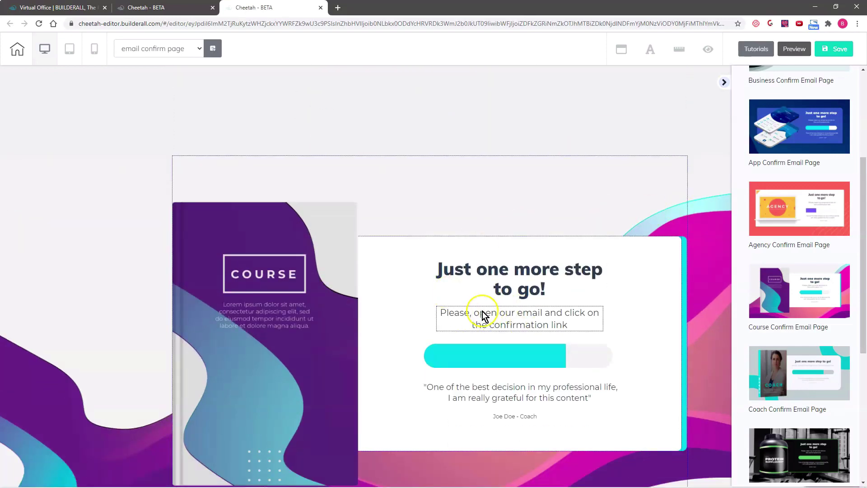
scroll(515, 200, "up", 2)
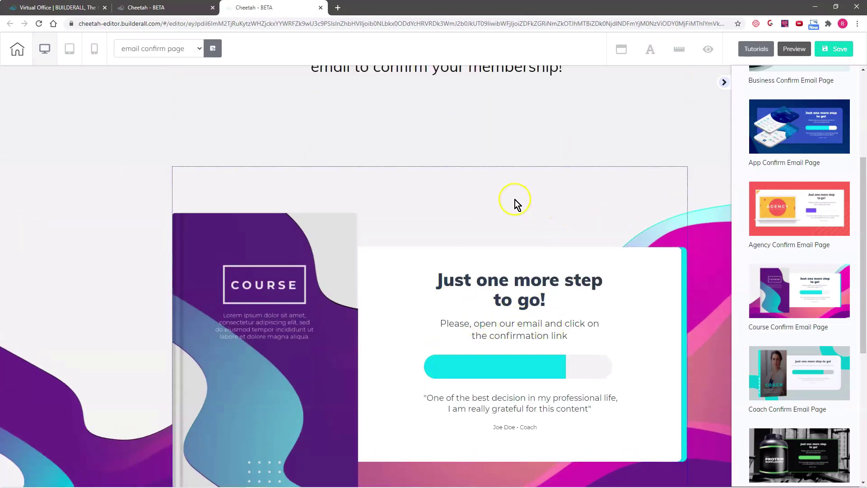
left_click(193, 99)
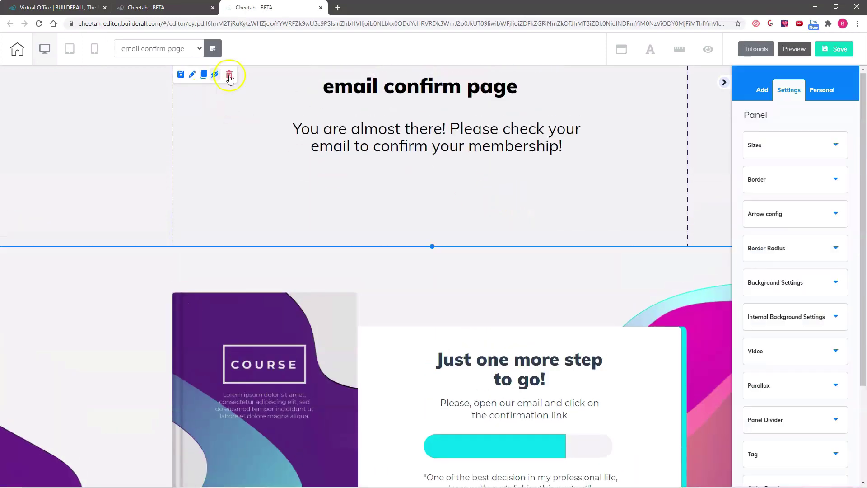
left_click(229, 75)
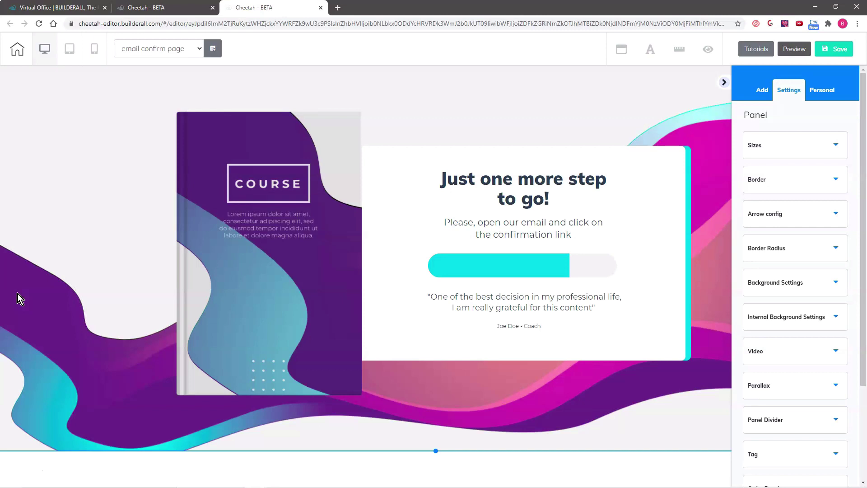
Replace the course book image with the uploaded "trilogy promo.png" and place it over the left side of the white box.
left_click(328, 288)
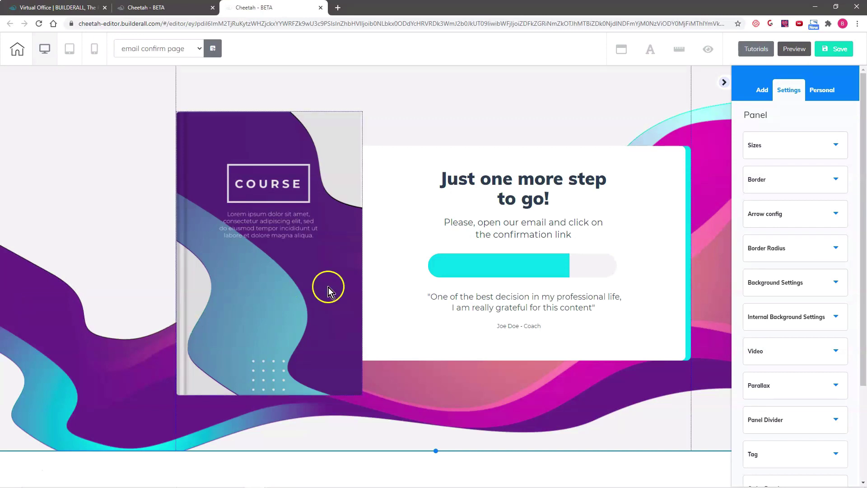
left_click(332, 250)
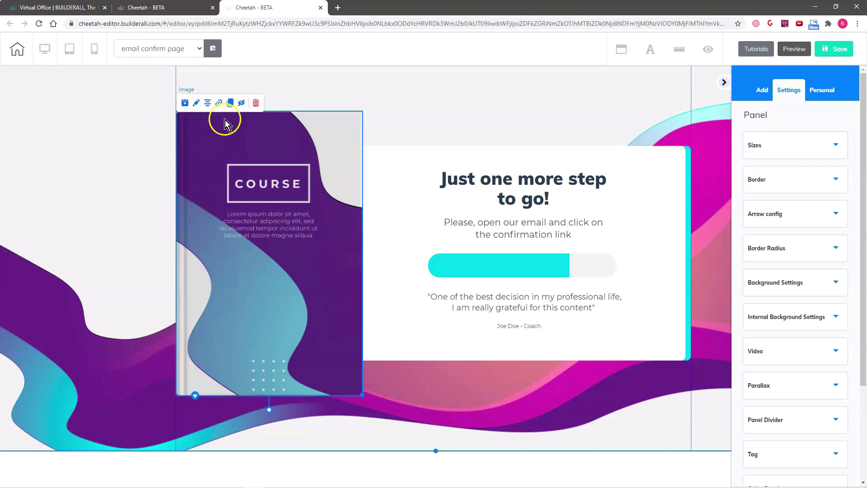
left_click(195, 104)
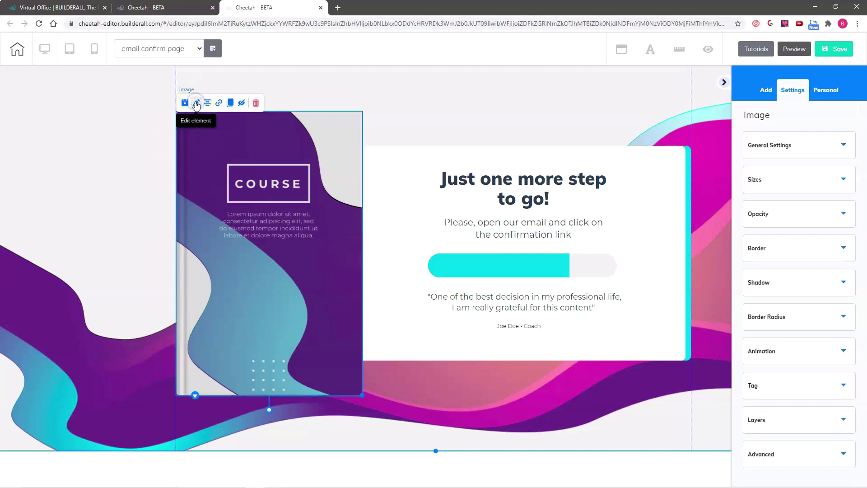
left_click(819, 141)
left_click(780, 338)
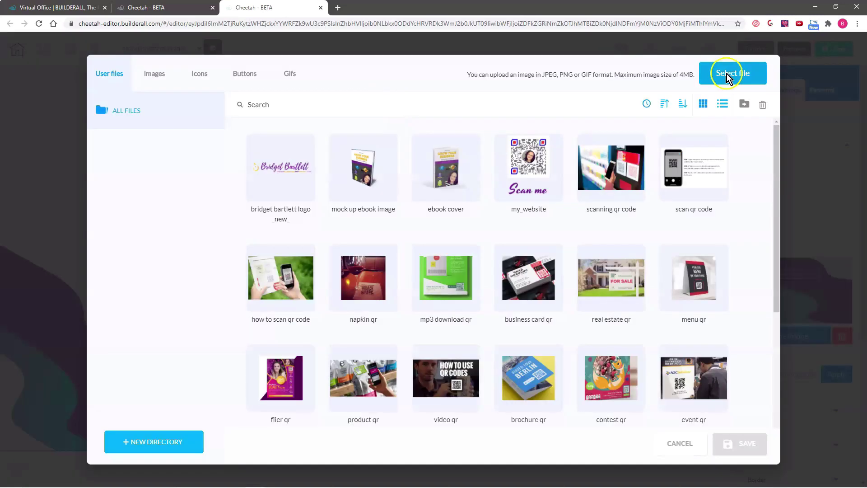
left_click(728, 75)
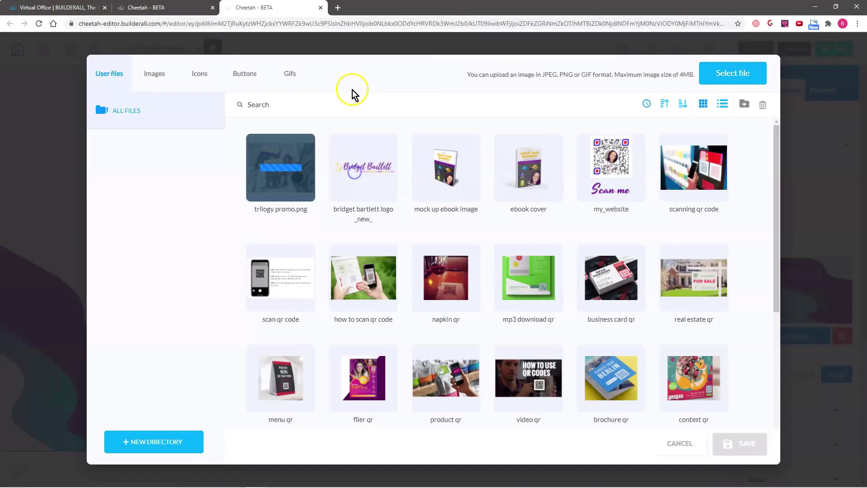
left_click(289, 150)
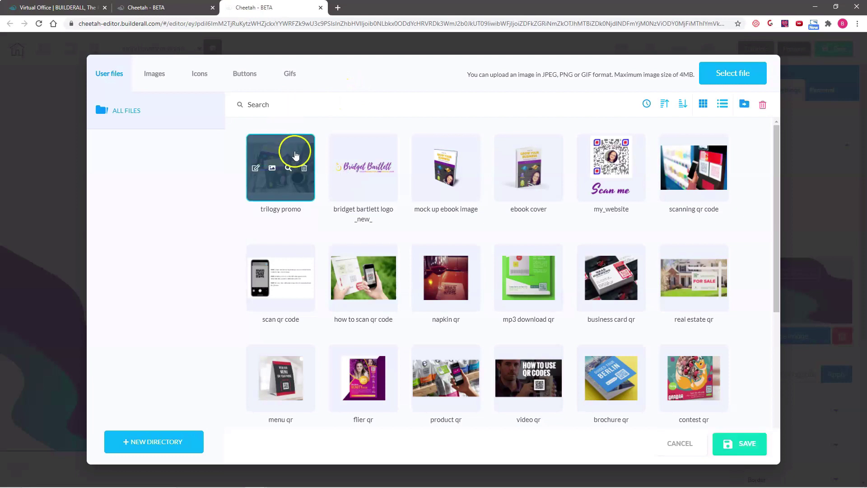
left_click(742, 442)
left_click_drag(262, 182, 276, 225)
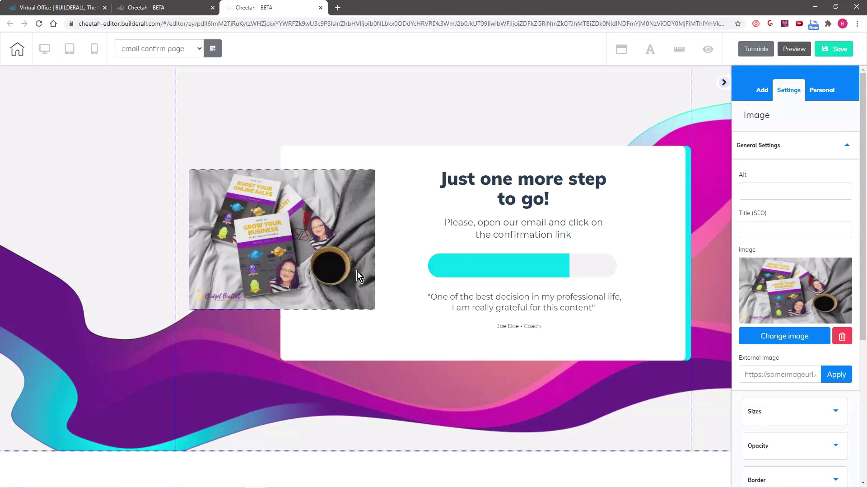
Move the white box left behind the promo image, widen it to nearly the full content width and center it.
left_click(424, 245)
left_click(605, 209)
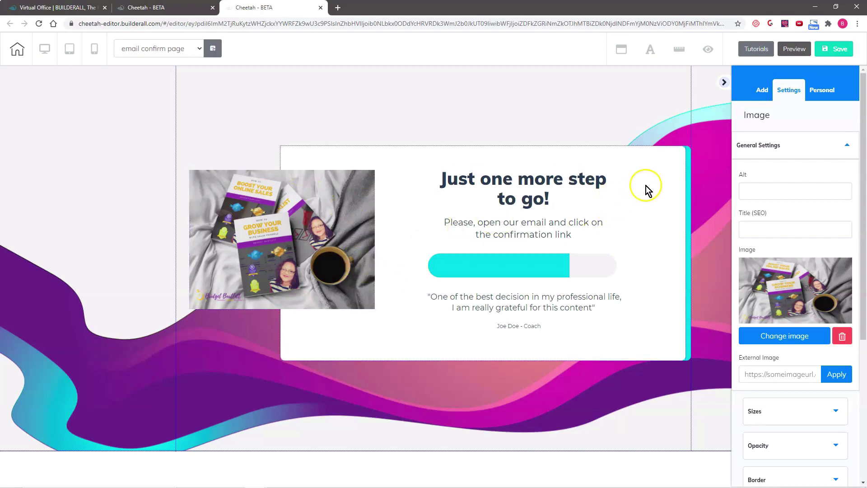
left_click_drag(658, 180, 576, 184)
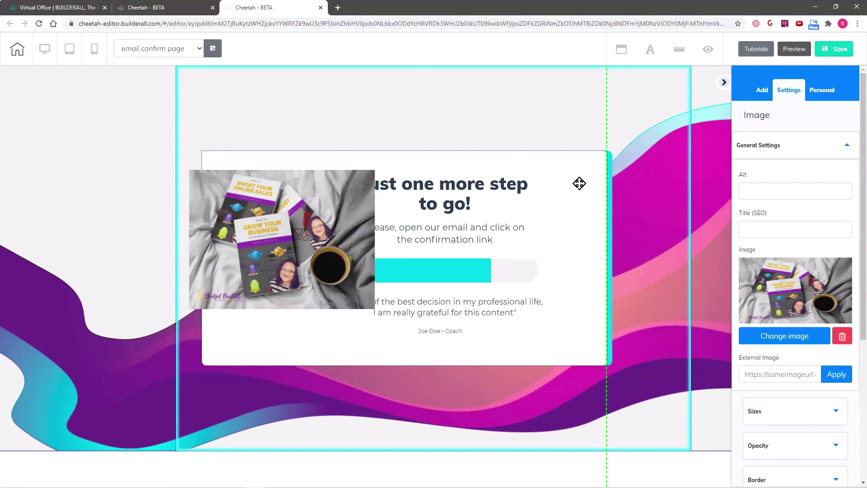
left_click(592, 318)
left_click(585, 350)
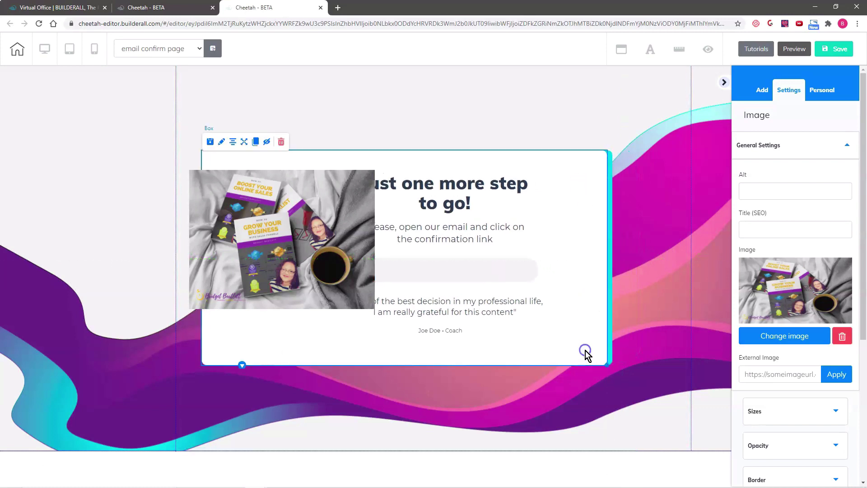
left_click_drag(607, 364, 692, 365)
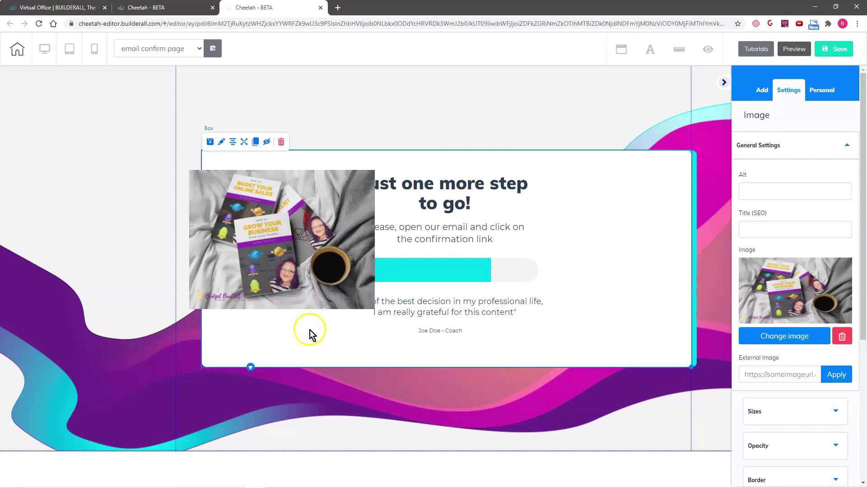
left_click_drag(310, 333, 291, 330)
left_click(595, 335)
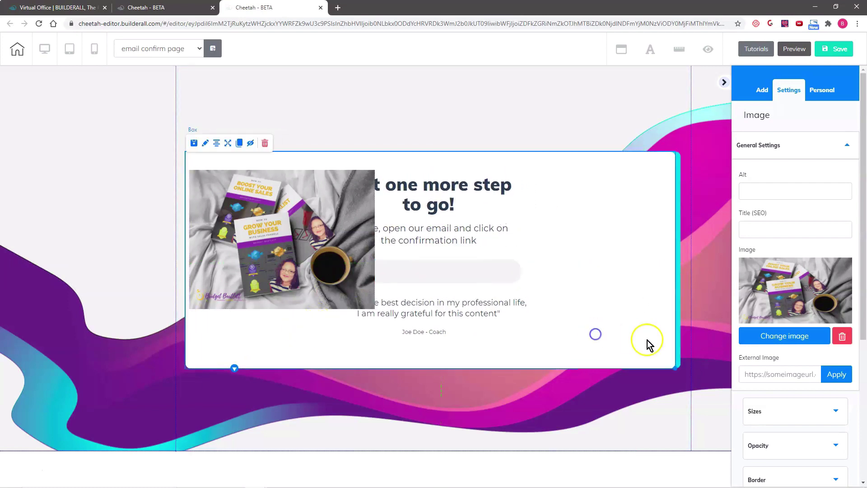
left_click_drag(674, 366, 680, 365)
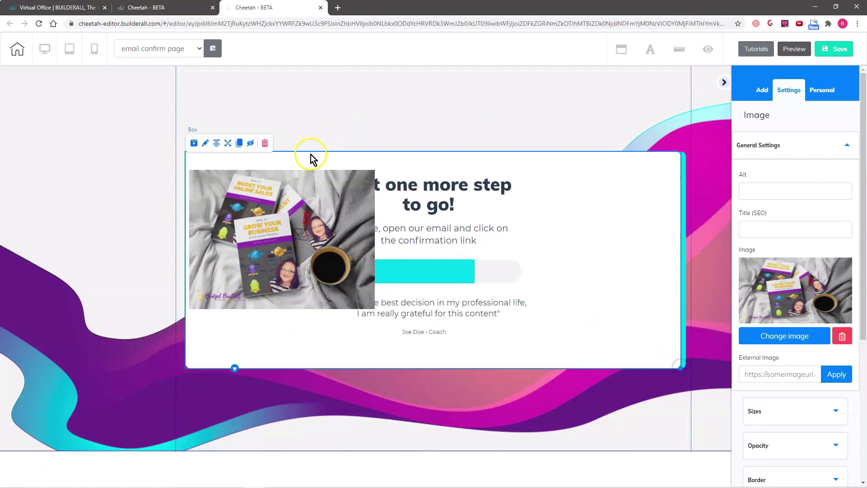
left_click(216, 143)
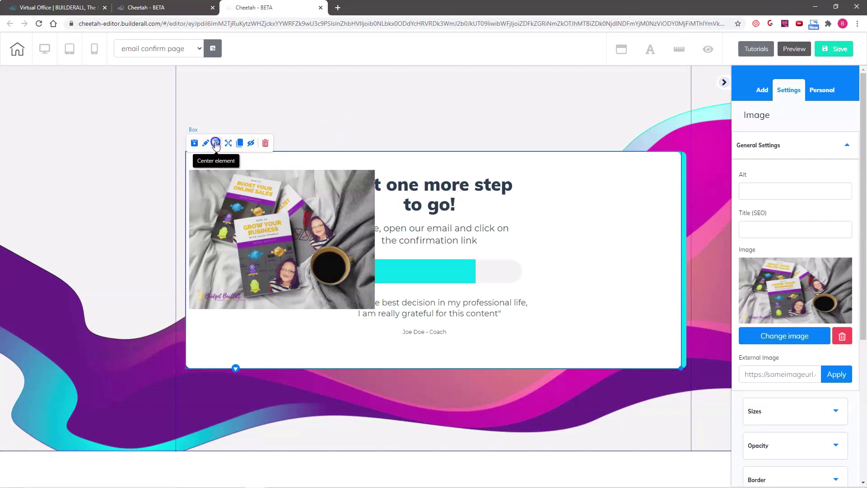
Move the heading, instruction text, progress bar, testimonial and attribution into the right half of the white box, clear of the image.
left_click_drag(448, 197, 558, 197)
left_click_drag(429, 229, 556, 234)
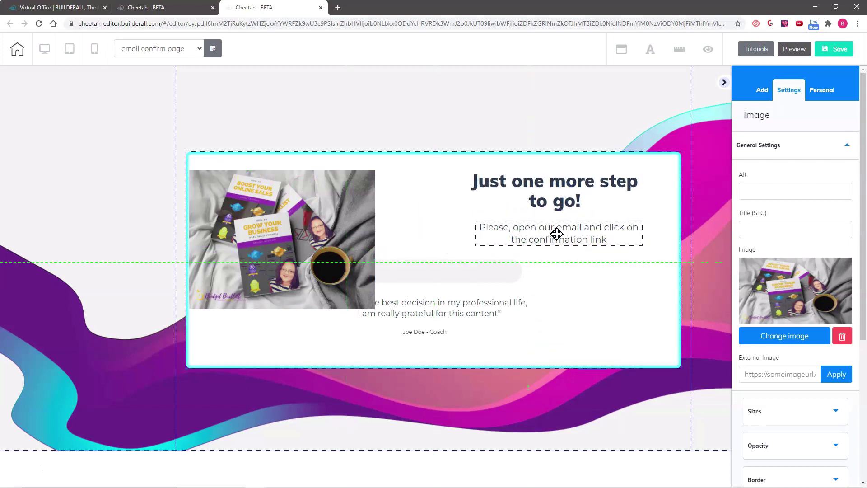
left_click_drag(468, 260, 581, 266)
left_click_drag(422, 310, 529, 303)
left_click_drag(418, 333, 537, 339)
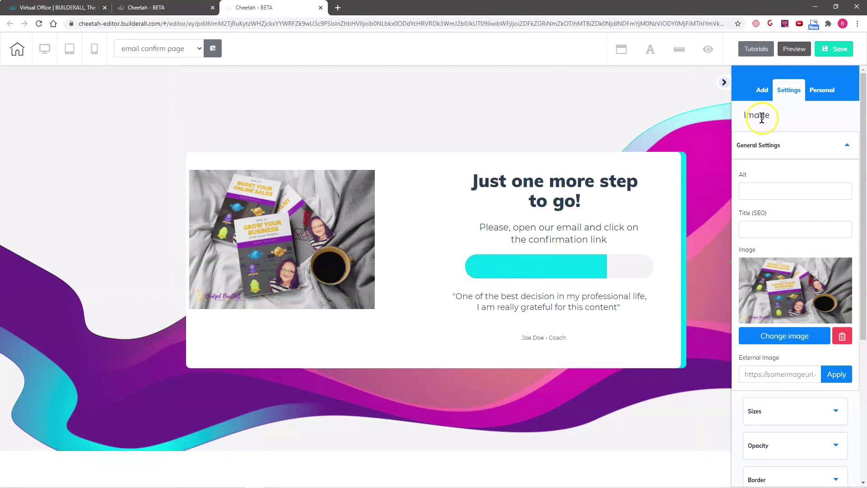
Add an H1 title above the white box and set its text to "CONGRATULATIONS!", correcting the spelling.
left_click(762, 89)
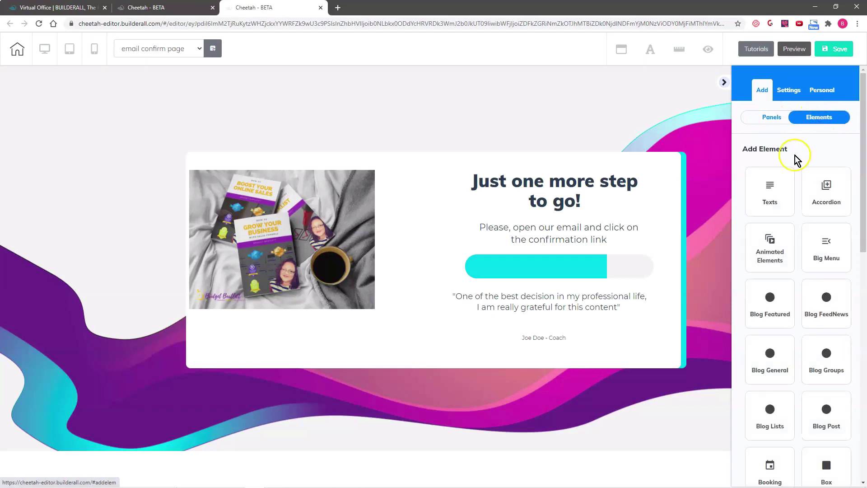
left_click(769, 189)
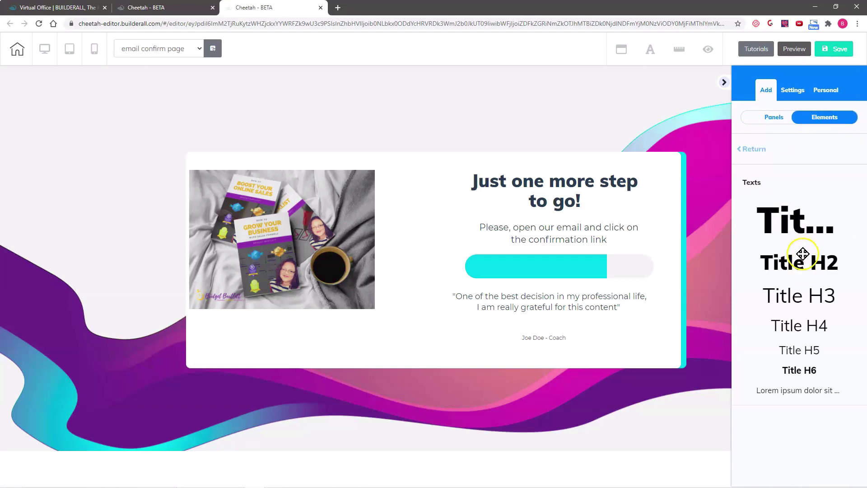
left_click_drag(808, 224, 383, 110)
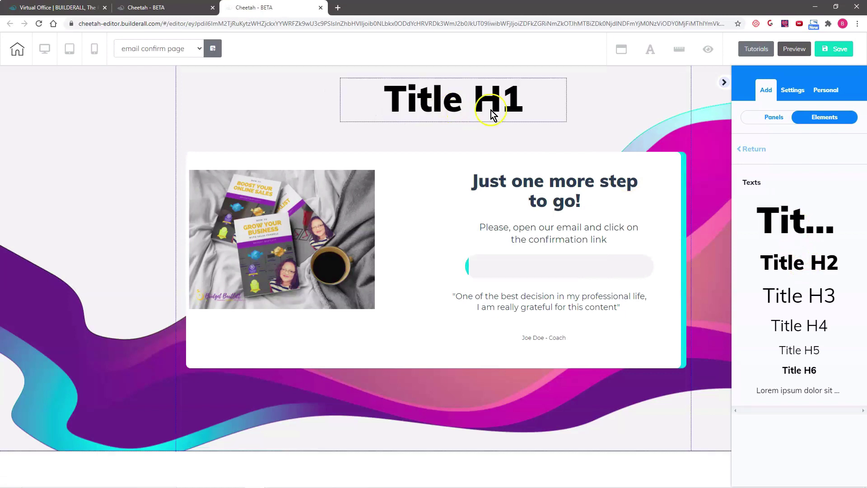
left_click(520, 104)
left_click_drag(521, 105, 379, 91)
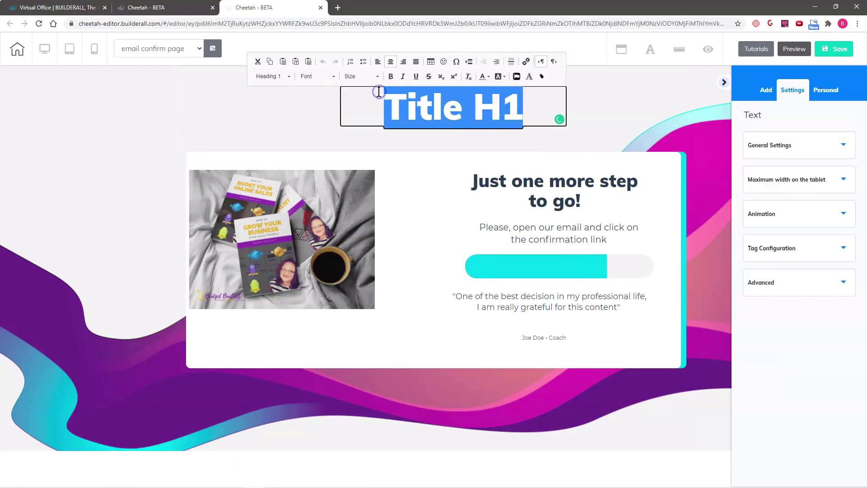
type("CON")
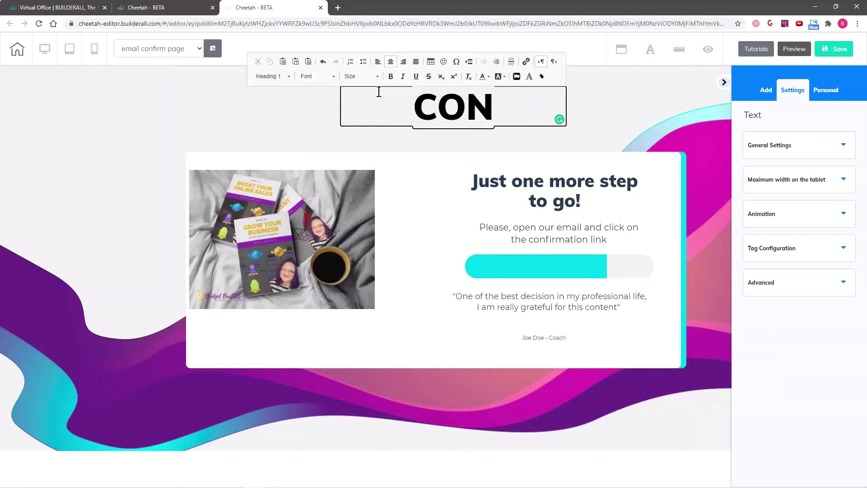
type("GRTATULATIONS!")
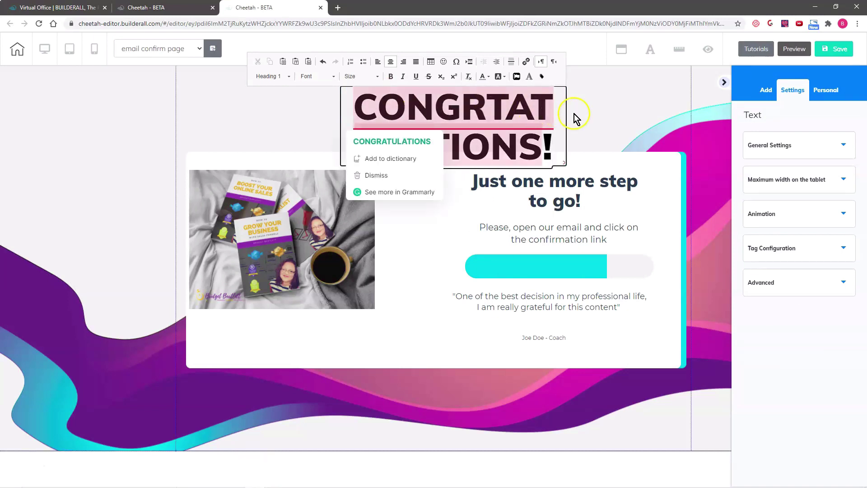
left_click(467, 120)
mouse_move(422, 113)
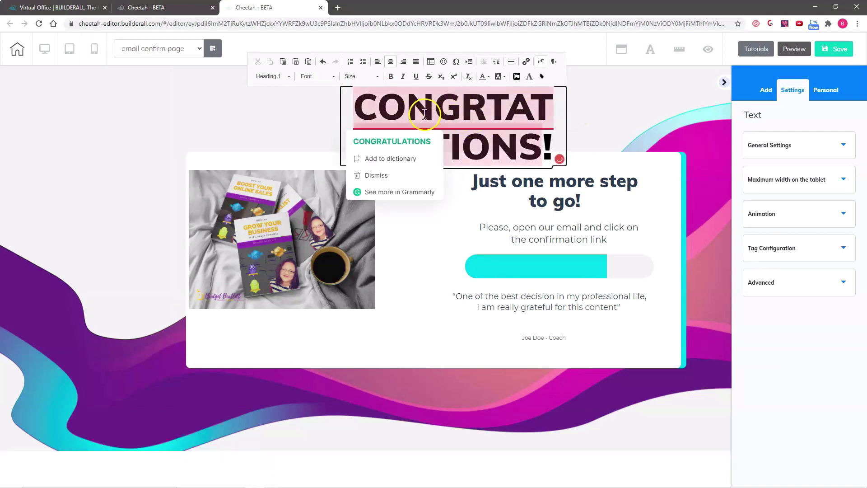
left_click(382, 142)
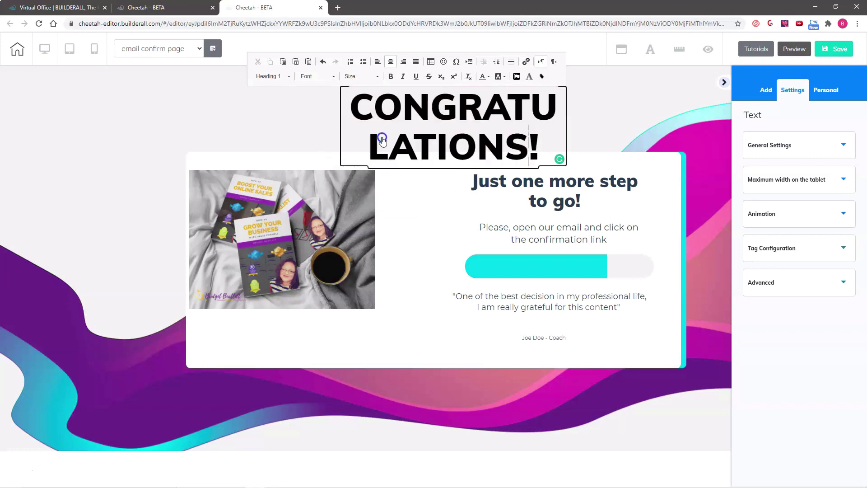
Widen the "CONGRATULATIONS!" title to nearly the full content width so it fits on one line, centered above the white box.
left_click(626, 115)
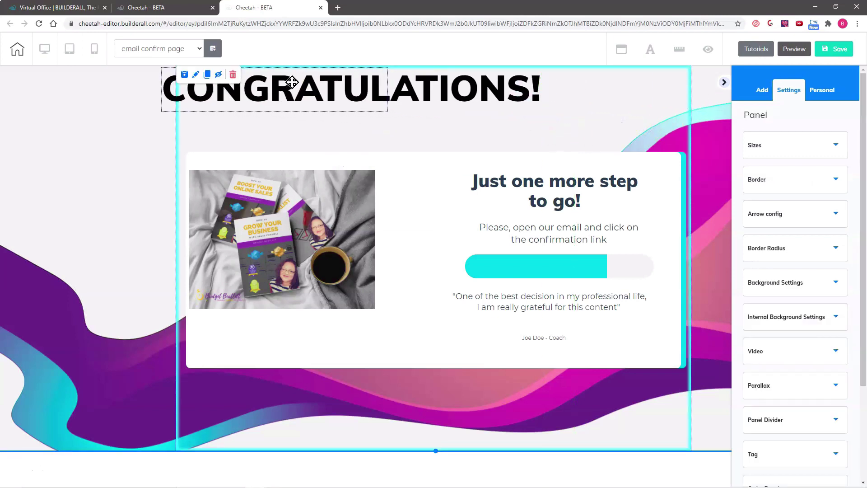
left_click_drag(291, 82, 356, 105)
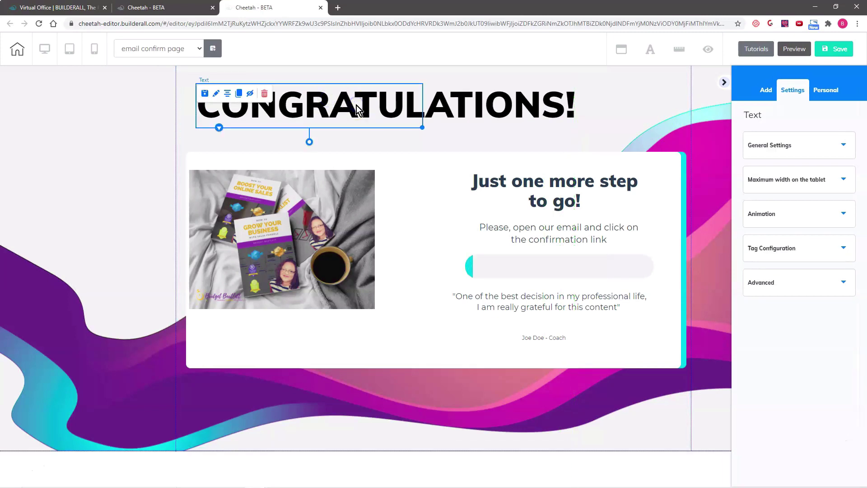
left_click_drag(422, 128, 684, 110)
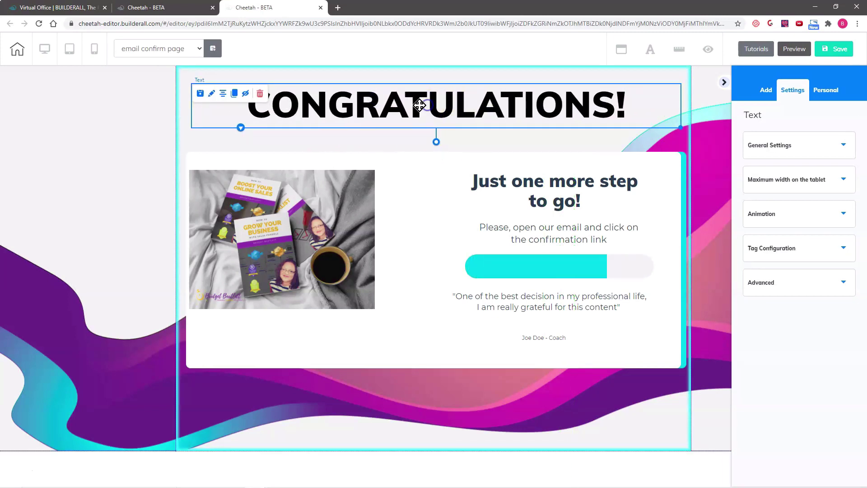
left_click(235, 114)
left_click(236, 113)
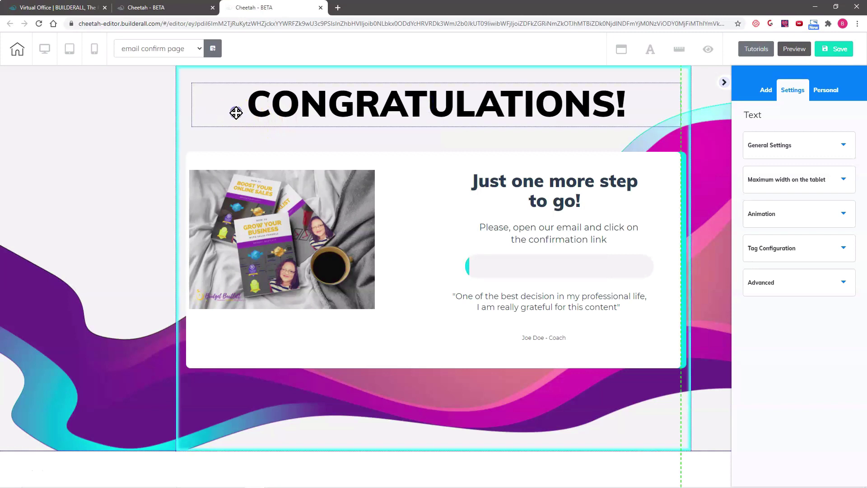
left_click_drag(236, 114, 232, 110)
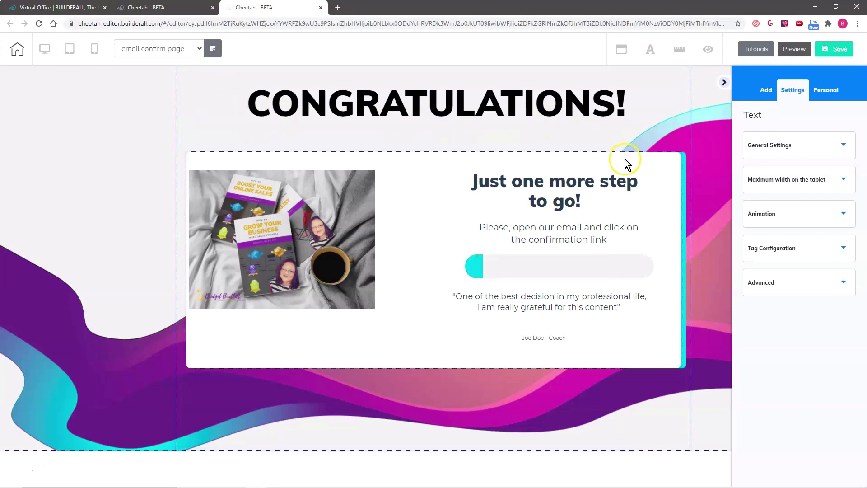
Move the white box and promo image down, and add an H2 title in the space beneath "CONGRATULATIONS!".
left_click_drag(659, 159, 654, 222)
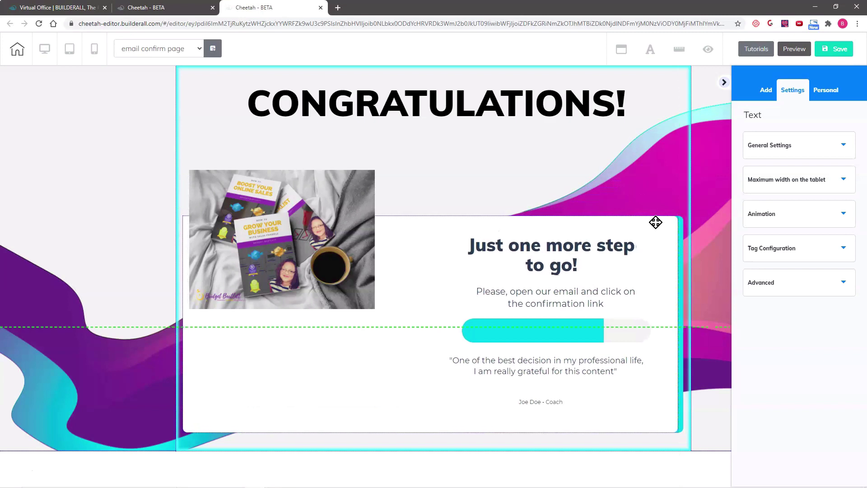
left_click_drag(311, 175, 335, 270)
left_click(766, 89)
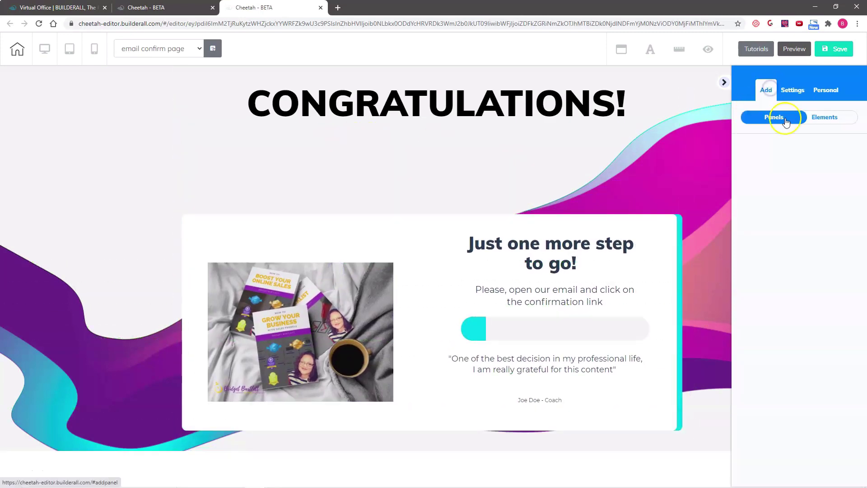
left_click(829, 116)
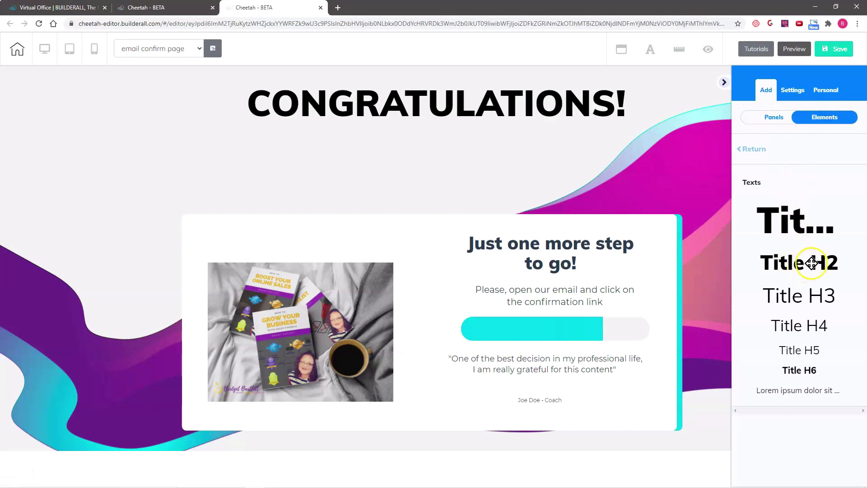
left_click(806, 327)
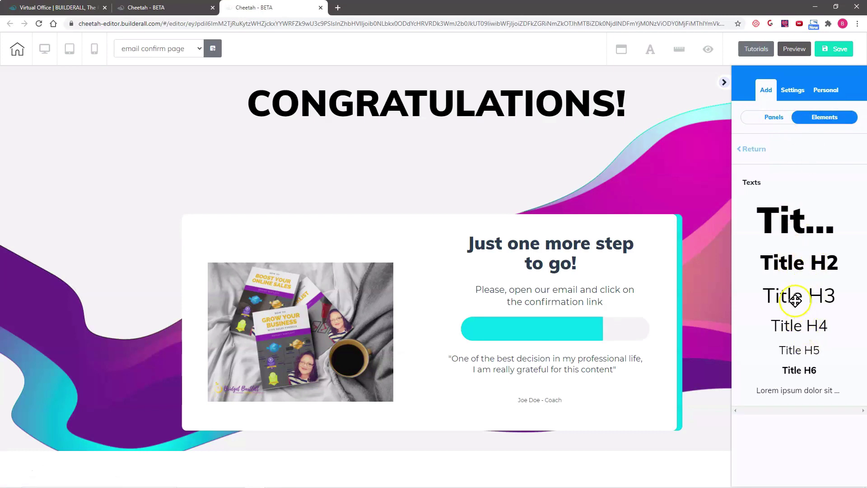
left_click_drag(799, 260, 526, 145)
Set the H2 title's text to "YOU HAVE BEEN UPGRADED..... FOR FREE!".
double_click(468, 151)
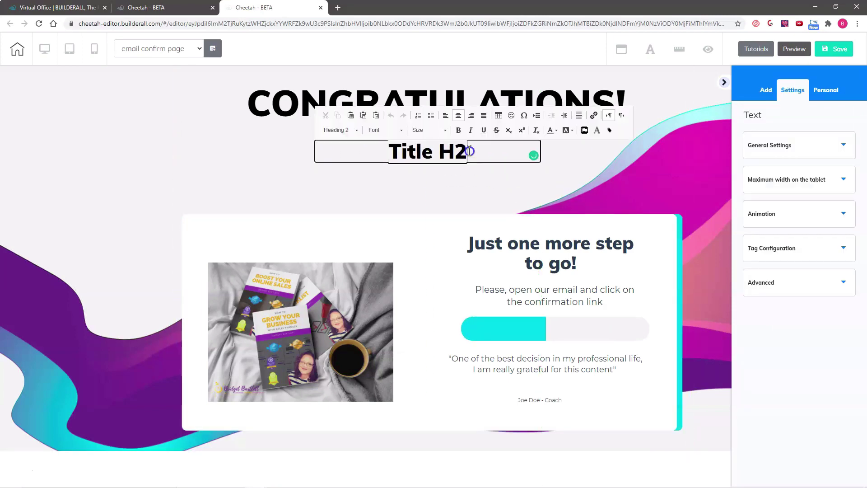
left_click_drag(468, 151, 377, 157)
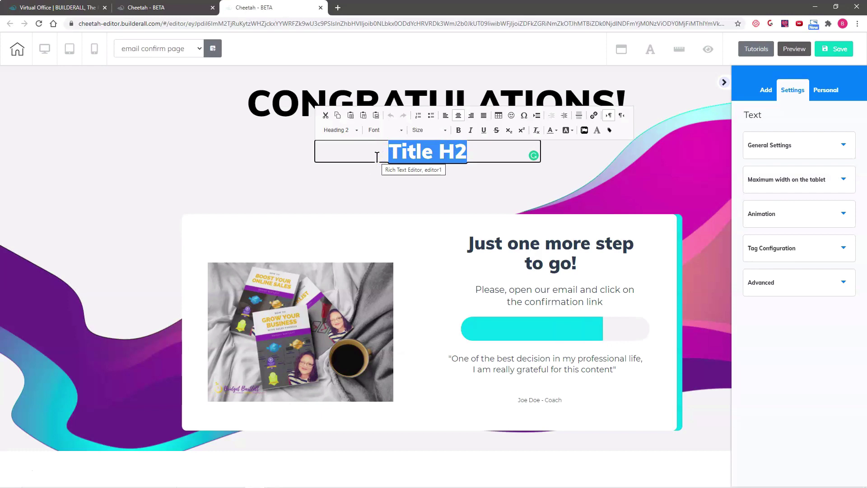
type("YOU H")
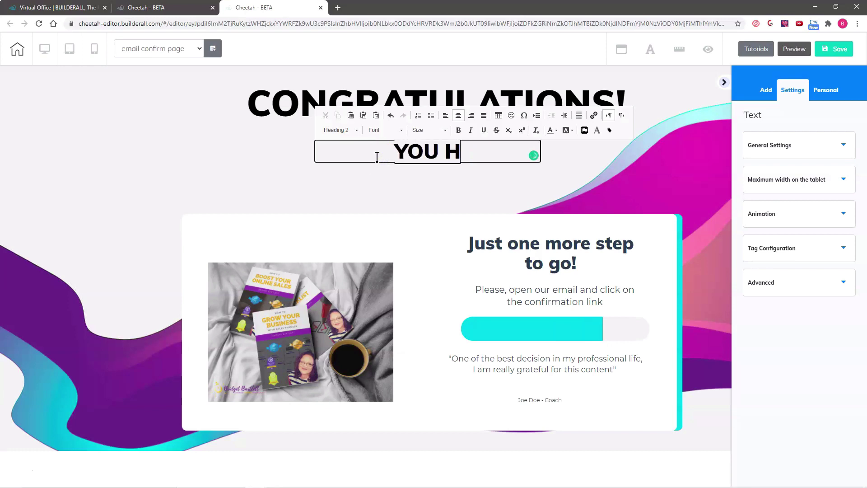
type("AVE BEEN UPGRADED..... FOR FREE!")
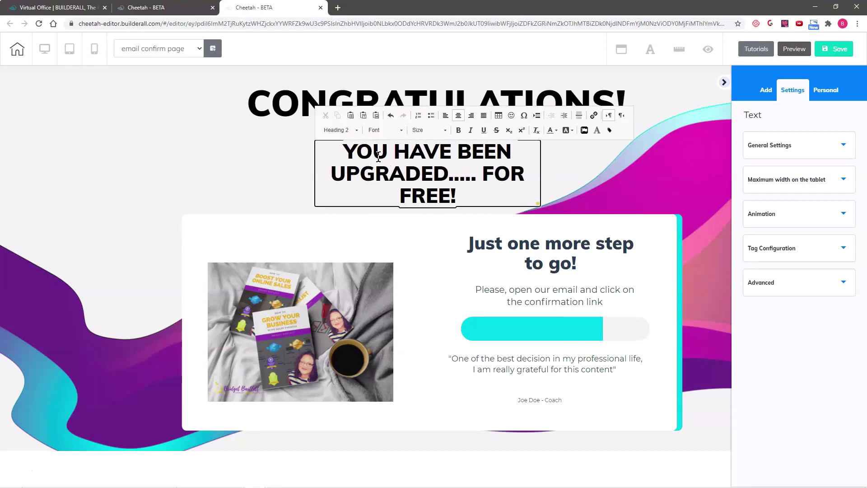
left_click(633, 164)
Widen the H2 subtitle to fit on one line and center it horizontally under the main title.
left_click(496, 173)
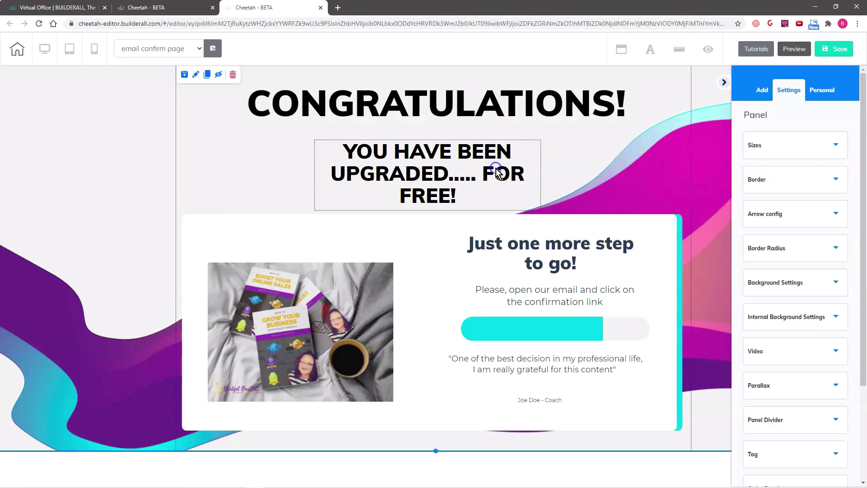
left_click_drag(541, 209, 753, 174)
left_click_drag(613, 140, 498, 142)
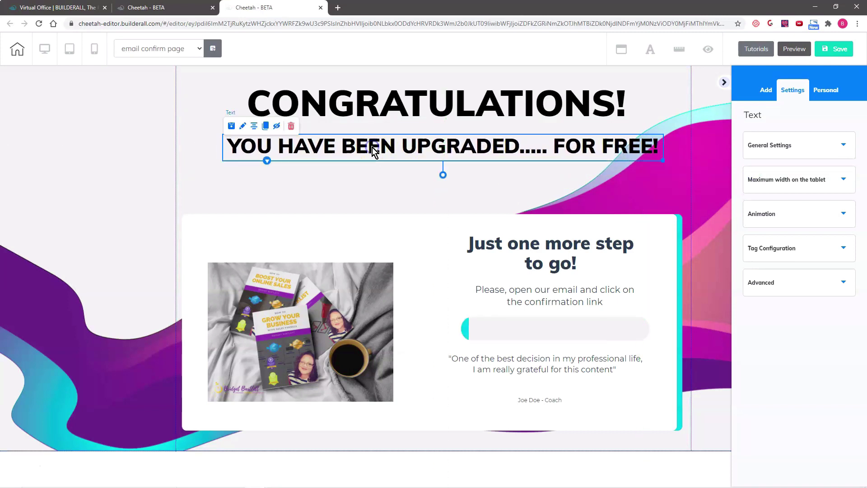
left_click(253, 126)
Move the white box and promo image up under the subtitle, and enlarge the image to fill the box's left half.
left_click_drag(423, 227, 424, 195)
left_click_drag(333, 292, 322, 258)
left_click(321, 258)
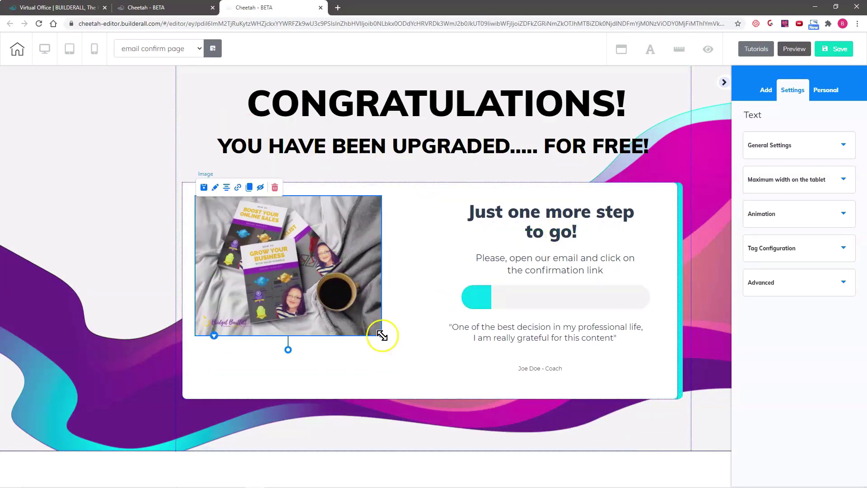
left_click_drag(383, 335, 444, 405)
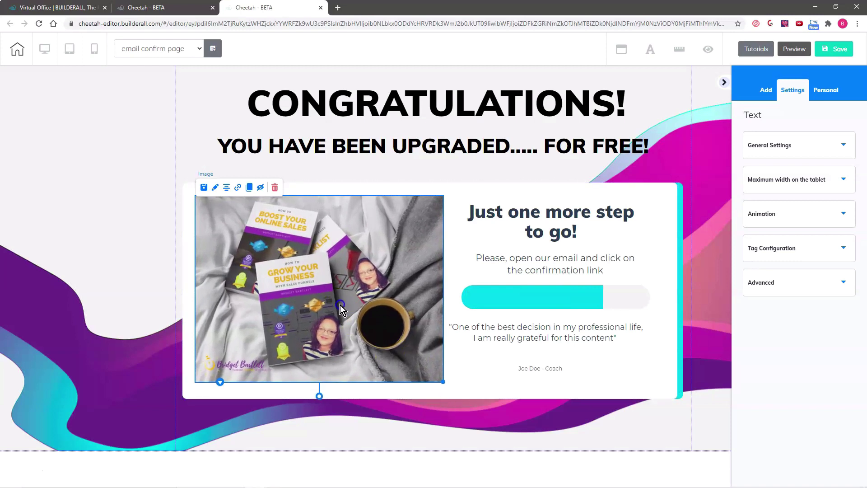
left_click_drag(340, 305, 335, 308)
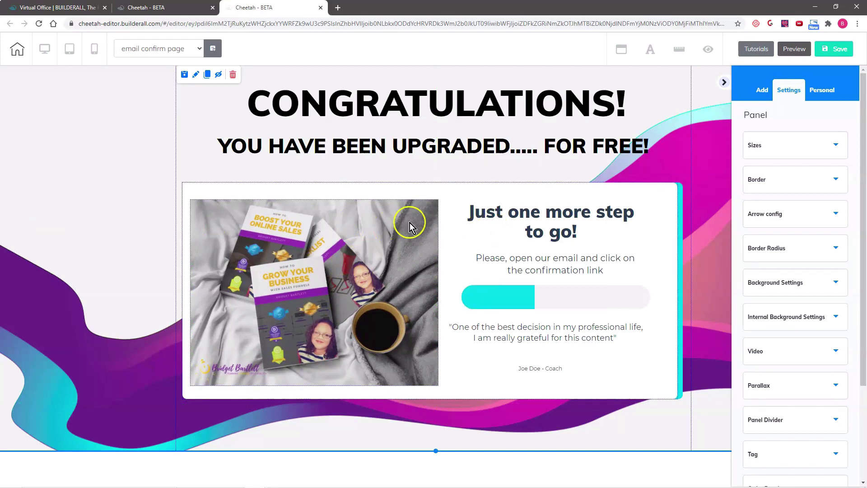
Replace the "Just one more step to go!" heading with "You have been pre-qualified to receive my Success Pack!", correcting the spelling.
left_click(528, 216)
left_click(474, 210)
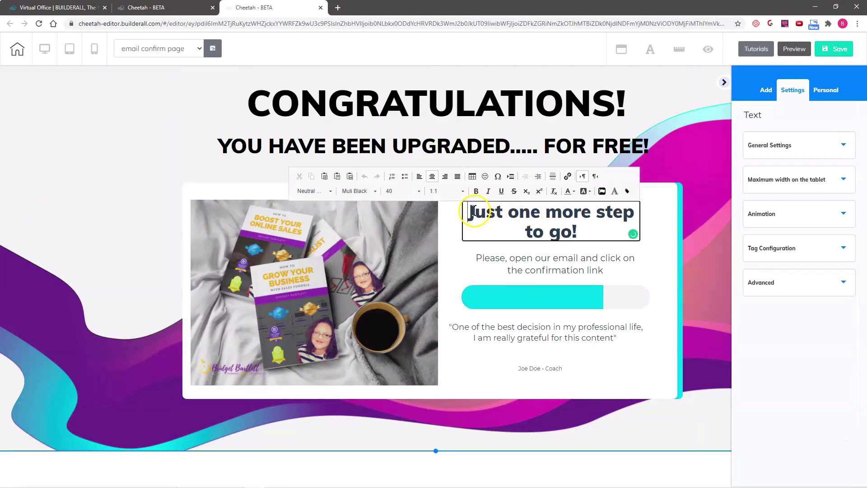
left_click_drag(470, 212, 565, 231)
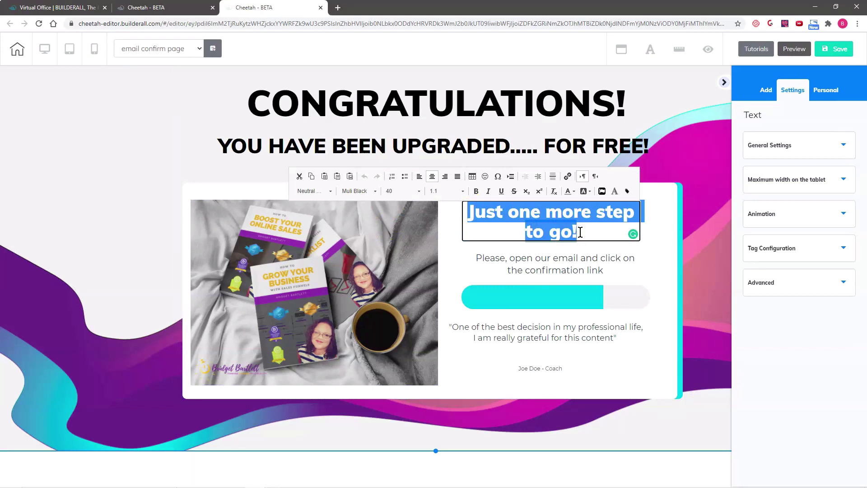
type("You have been pre-qualifed to receive my succ")
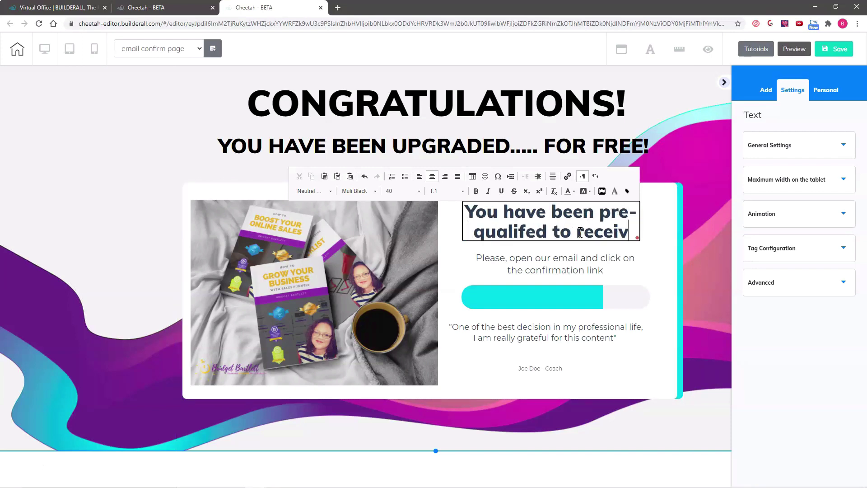
key("BackSpace")
key("BackSpace")
key("BackSpace")
key("BackSpace")
type("Success Pack!")
right_click(501, 232)
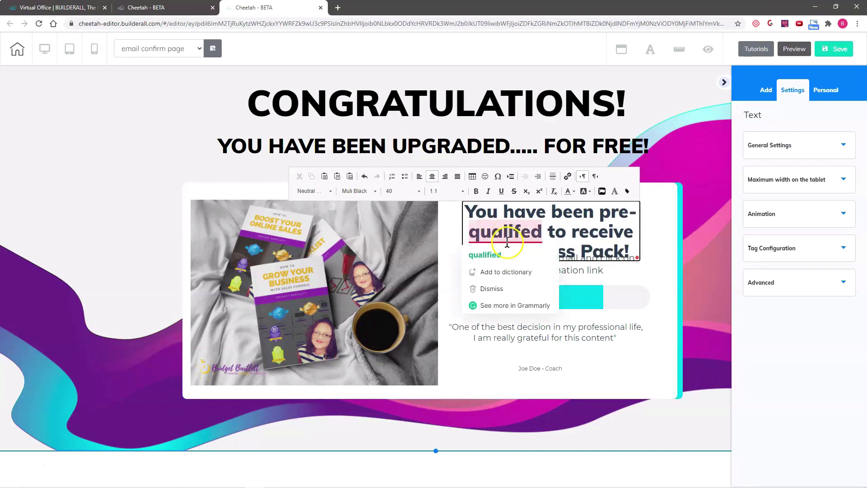
left_click(496, 248)
left_click(652, 239)
Move the Success Pack heading near the top of the white box's right half and widen it to fill that half.
left_click_drag(559, 225, 542, 216)
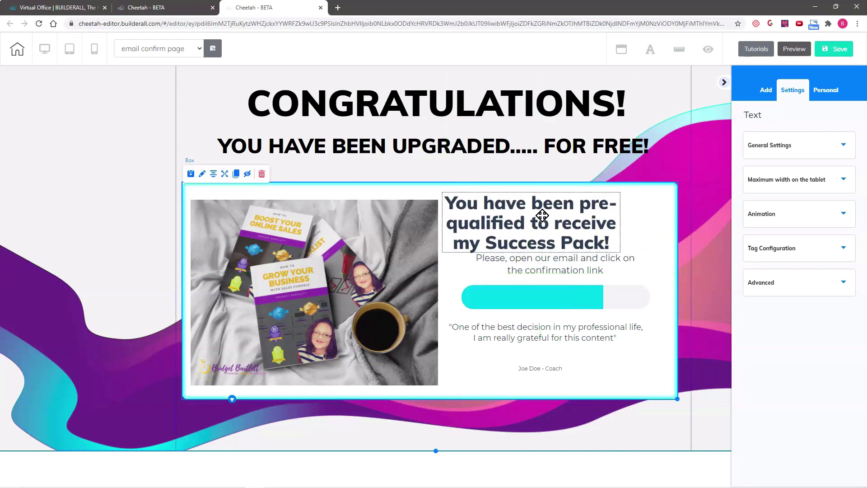
left_click(542, 216)
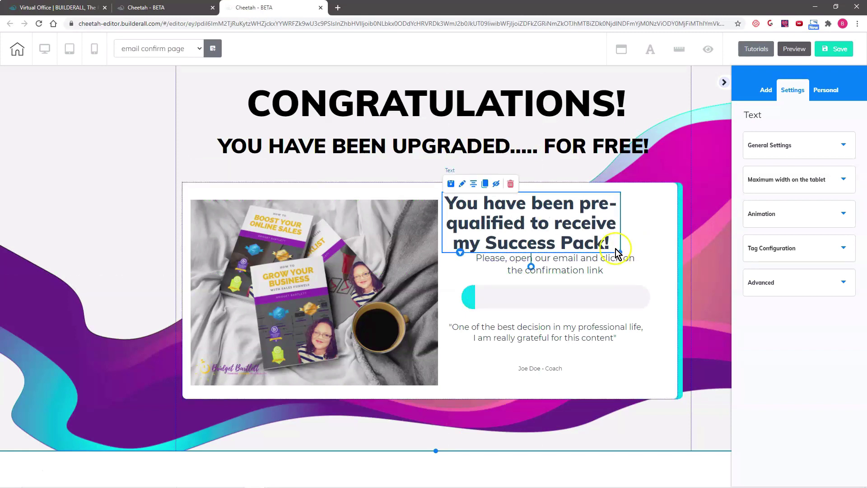
left_click_drag(612, 227, 670, 245)
left_click(607, 228)
left_click_drag(564, 226, 567, 225)
Move the instruction text, testimonial with attribution, and progress bar down to open space beneath the Success Pack heading.
left_click_drag(591, 264, 590, 268)
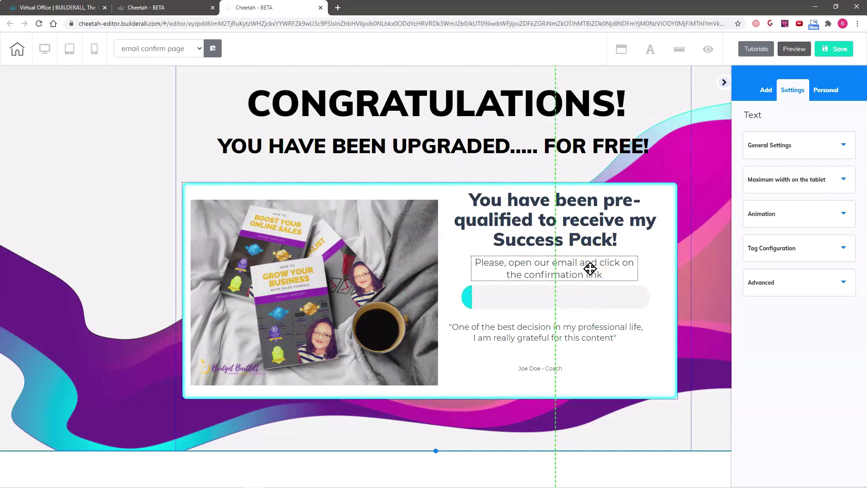
left_click_drag(546, 337, 559, 386)
left_click_drag(553, 298, 547, 324)
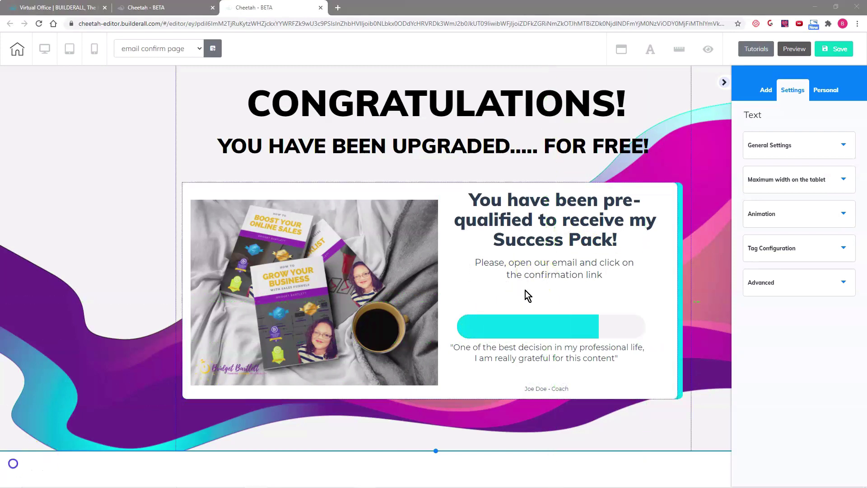
Replace the confirmation instruction text with "You are going to receive:" and align it left.
left_click(525, 273)
double_click(525, 273)
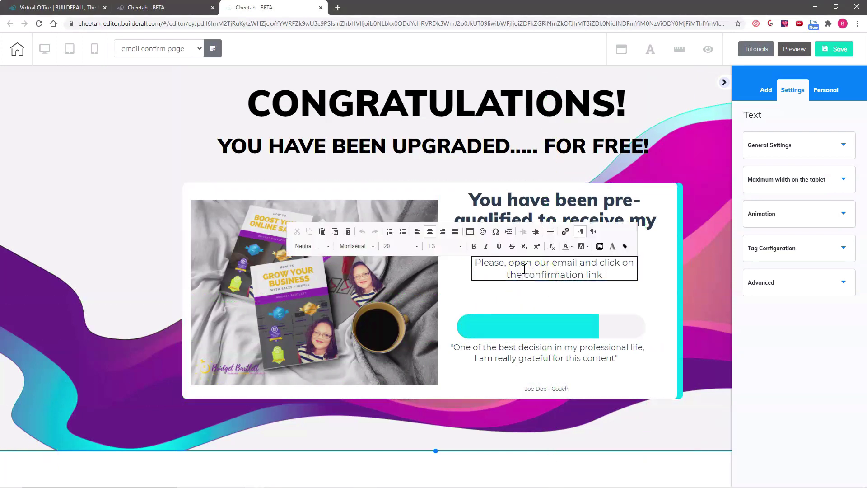
left_click_drag(475, 262, 612, 276)
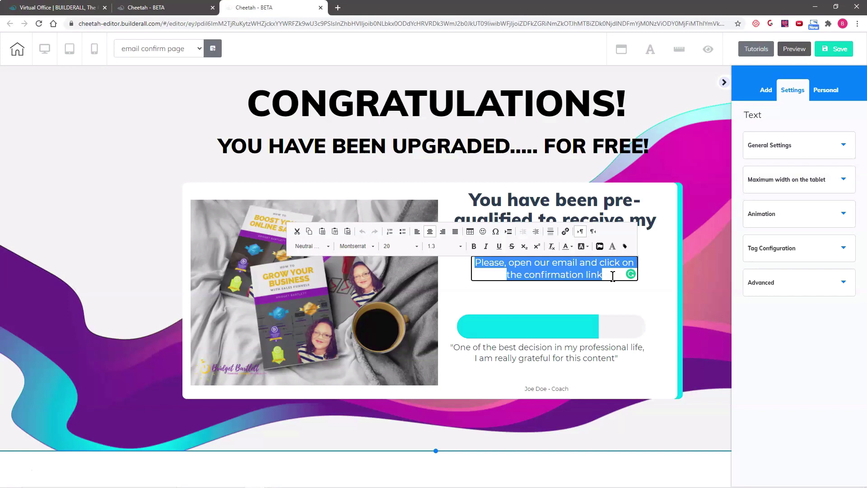
type("You are going to receive:")
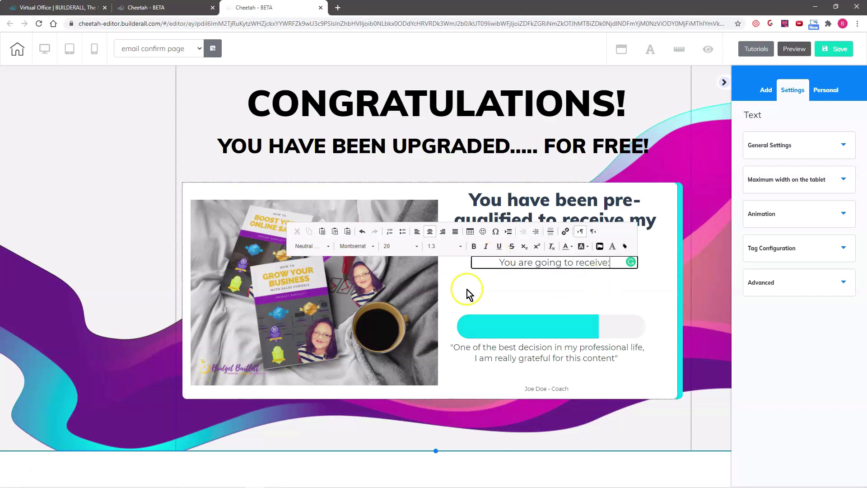
left_click(415, 232)
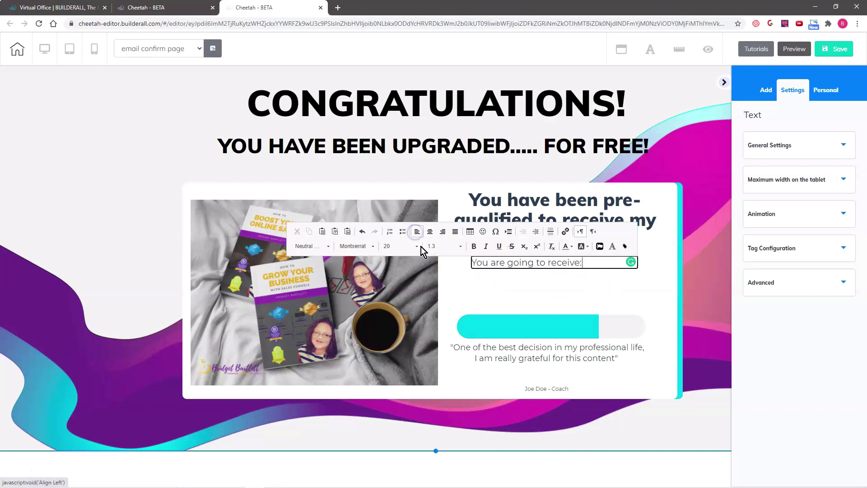
left_click(533, 283)
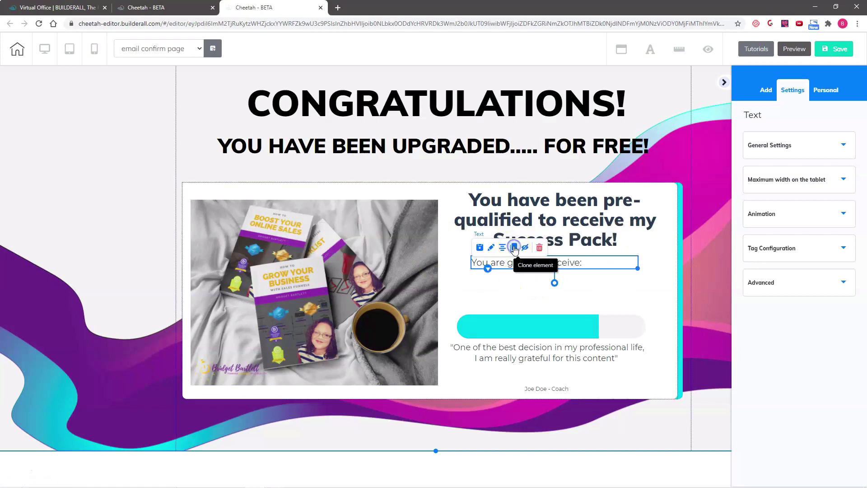
Clone the "You are going to receive:" text and place the copy directly beneath the original.
left_click(514, 248)
mouse_move(567, 284)
left_mouse_down()
mouse_move(557, 274)
mouse_move(542, 277)
left_mouse_up()
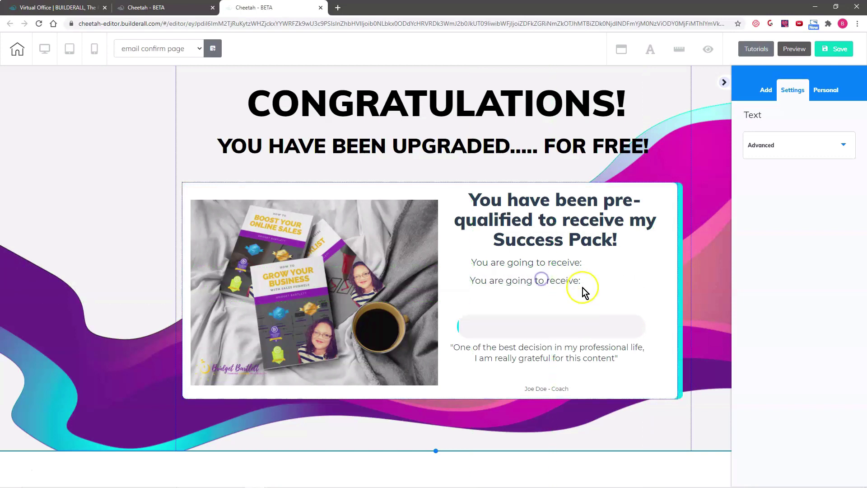
left_click(583, 281)
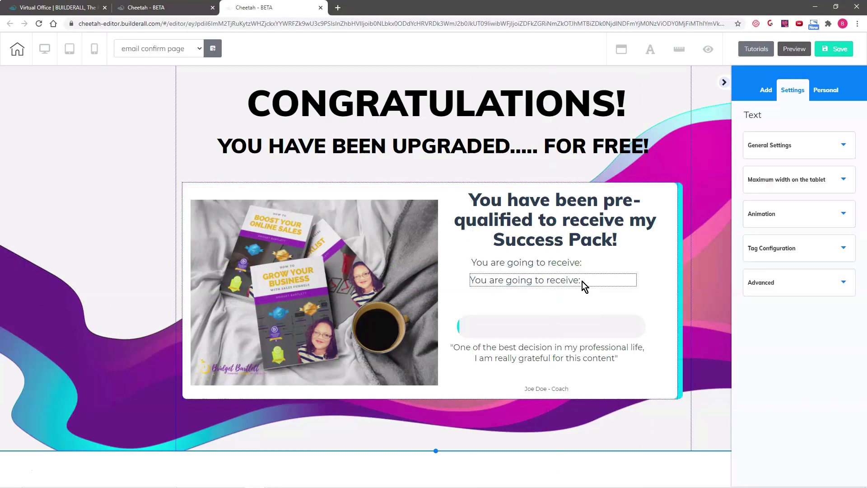
Replace the copy's text with three lines: "How to Grow Your Business with Sales Funnels", "How to Boost Your Online Sales" and "Sales Boost Checklist".
double_click(582, 280)
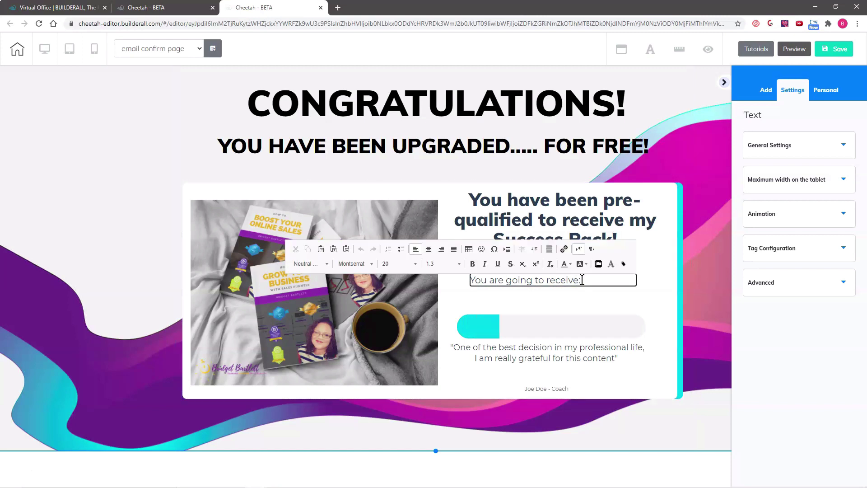
left_click_drag(582, 280, 470, 283)
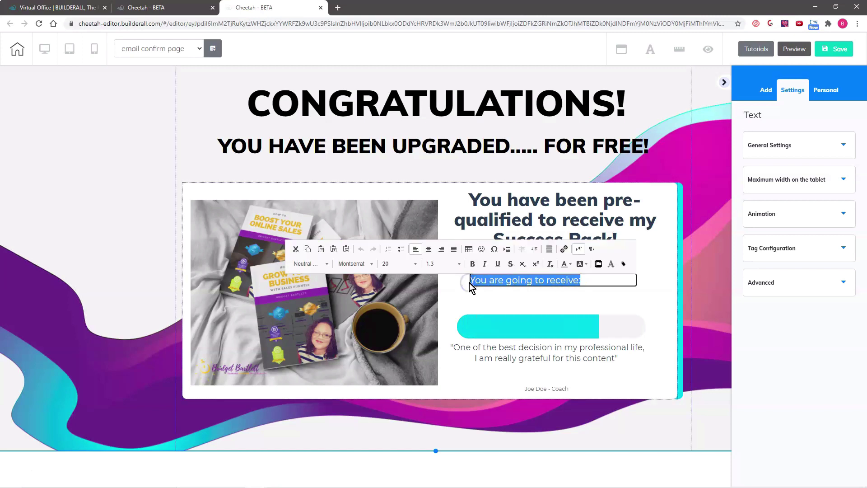
type("How to Grow Your Business with Sales Funnels")
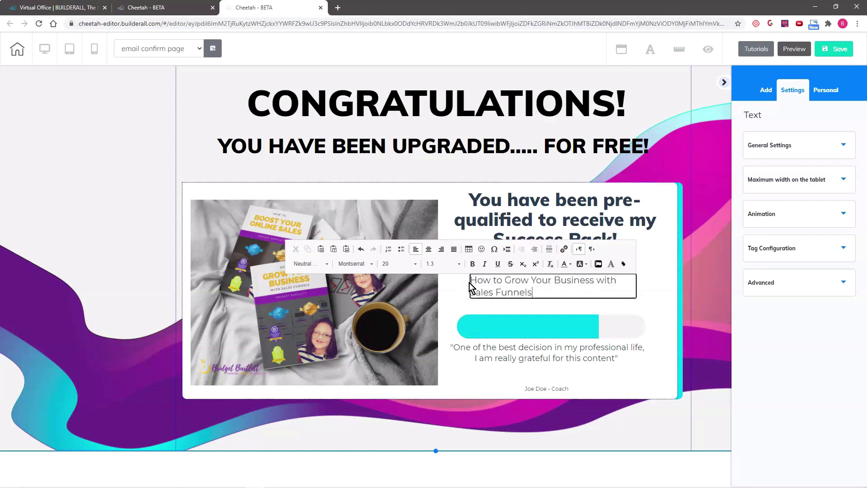
key("Return")
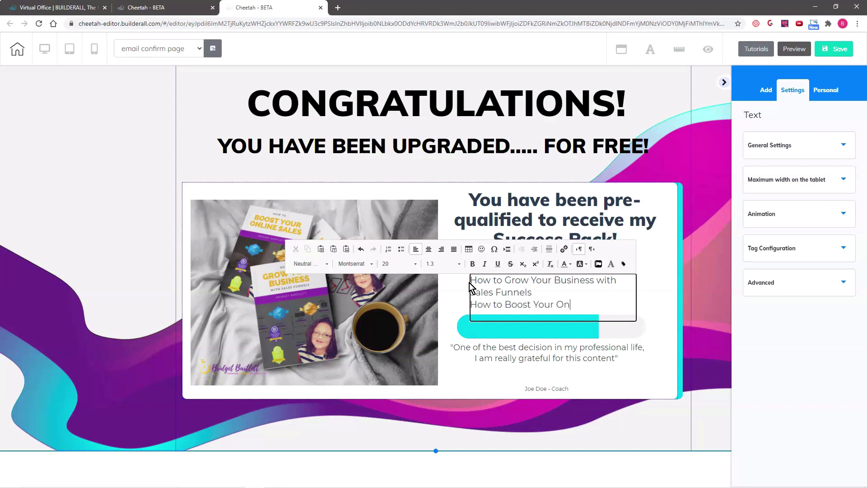
key("Return")
type("Sale")
type("klist")
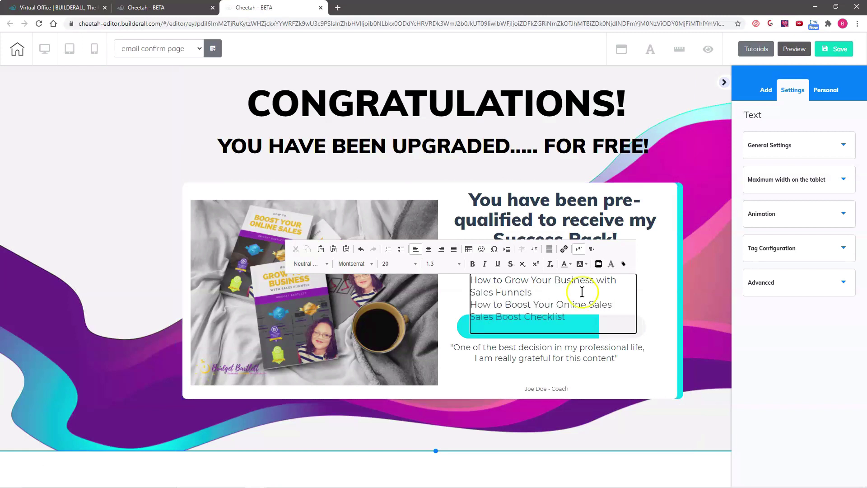
left_click(695, 296)
Move the testimonial quote and the progress bar down to make room for the three-line list.
left_click_drag(556, 289, 555, 276)
left_click_drag(581, 360, 585, 384)
left_click_drag(559, 326, 561, 350)
Position the three-line list above the progress bar and widen it to the white box's edge so each item fits on one line.
left_click_drag(539, 293, 530, 310)
left_click(570, 306)
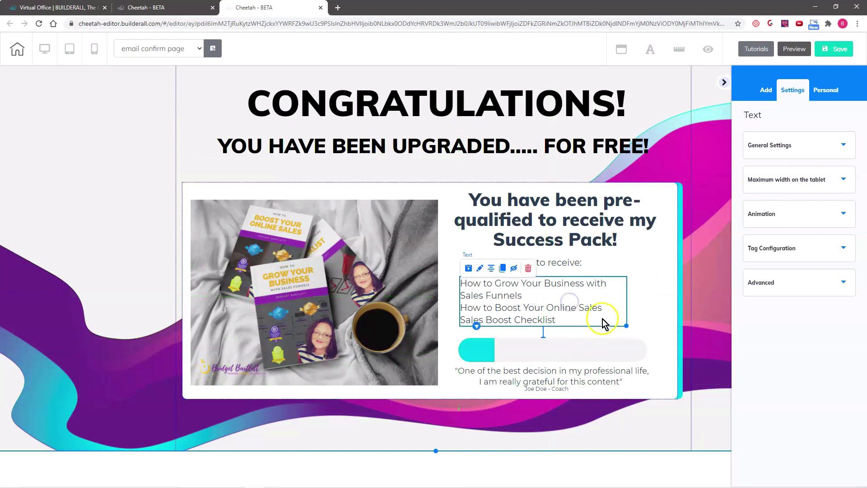
left_click_drag(627, 325, 673, 314)
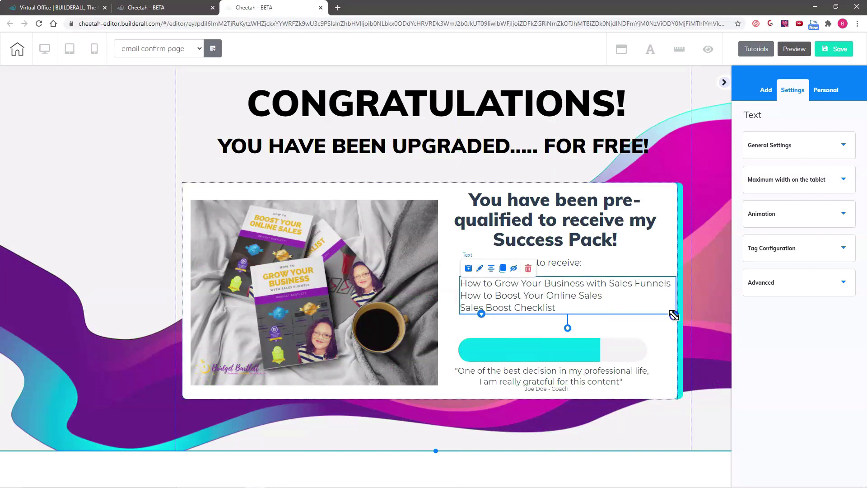
left_click_drag(468, 288, 465, 292)
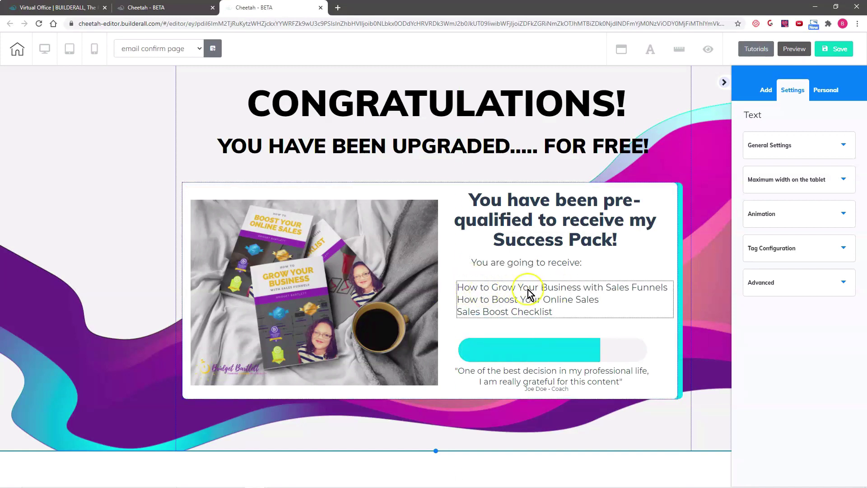
Insert a solid right-pointing arrow icon, found by searching "arrow", before "How to Grow Your Business with Sales Funnels".
left_click(491, 289)
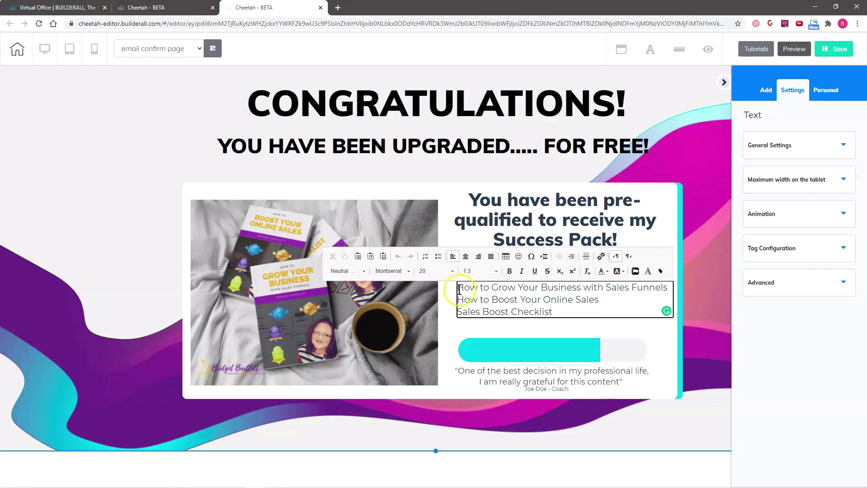
left_click(635, 271)
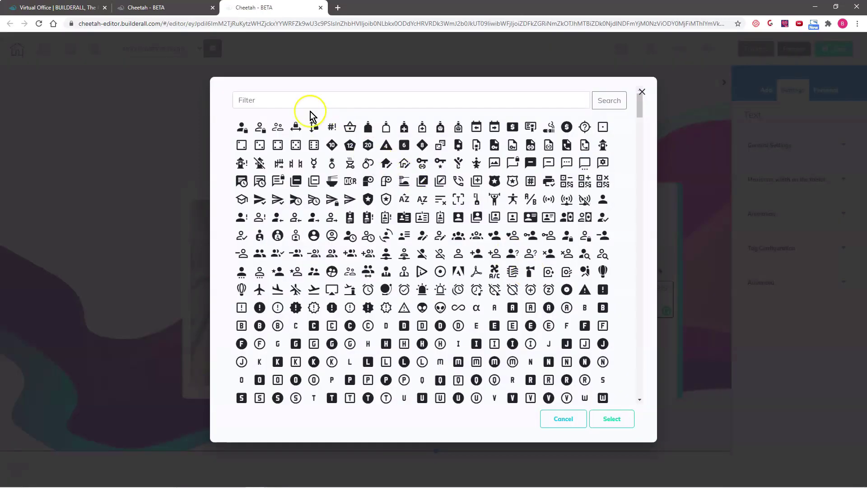
left_click(278, 96)
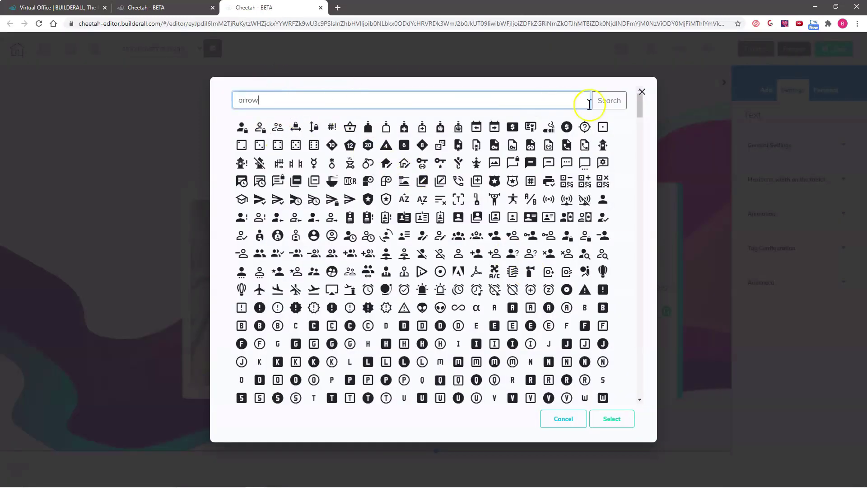
left_click(612, 100)
left_click(453, 130)
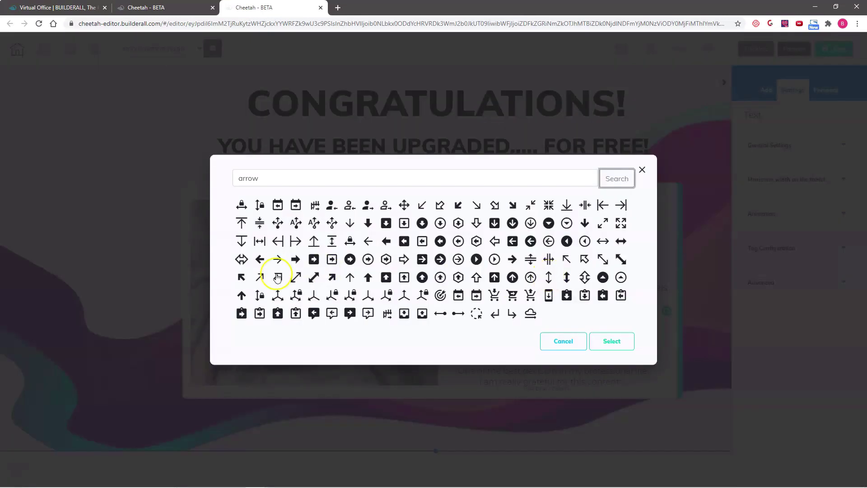
left_click(295, 260)
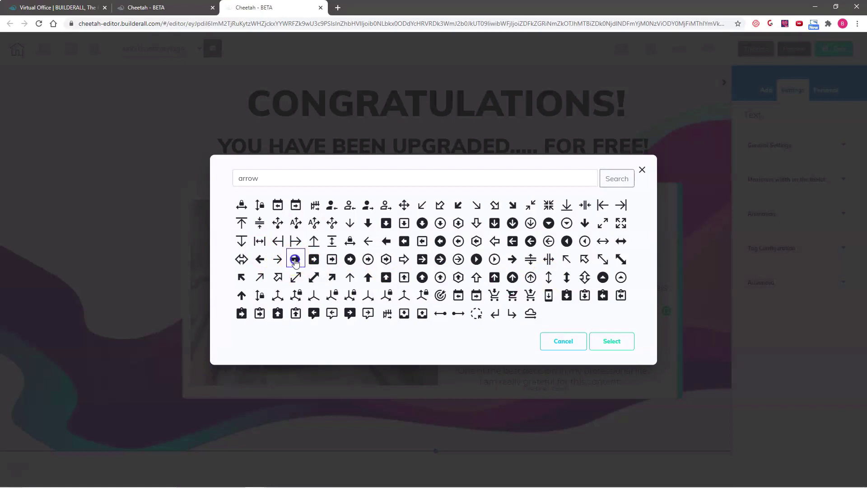
left_click(602, 342)
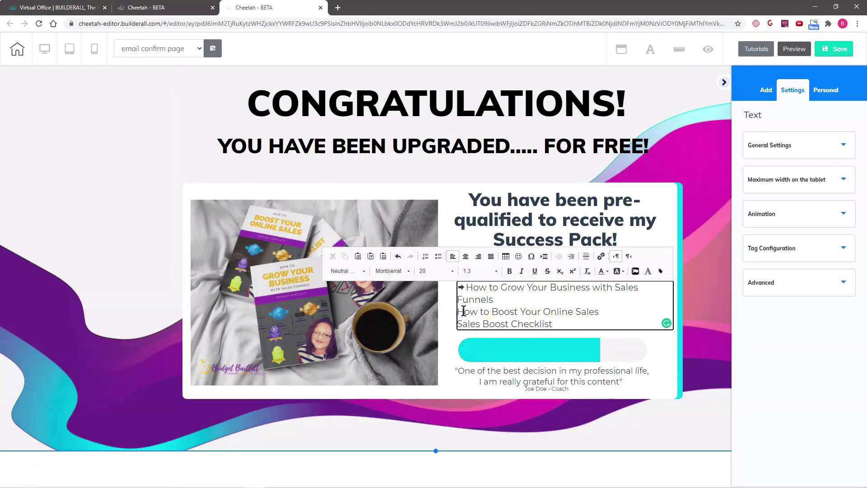
Insert the same solid right arrow icon before "How to Boost Your Online Sales" and "Sales Boost Checklist".
left_click(635, 271)
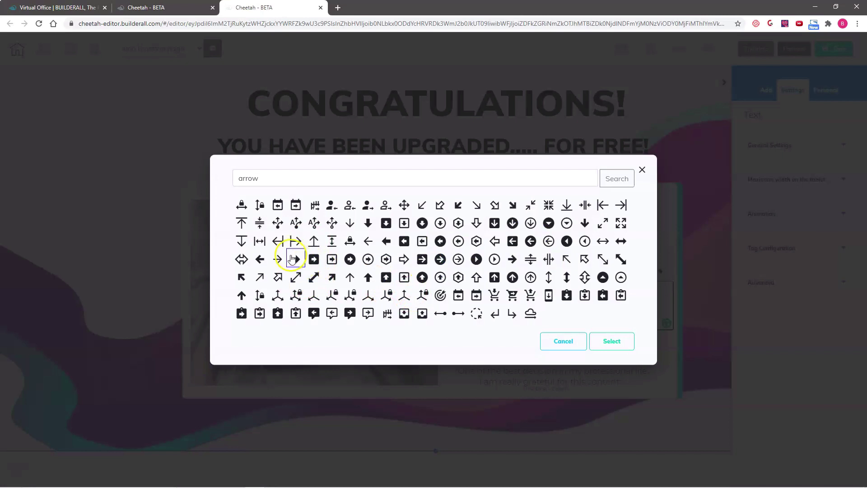
left_click(613, 340)
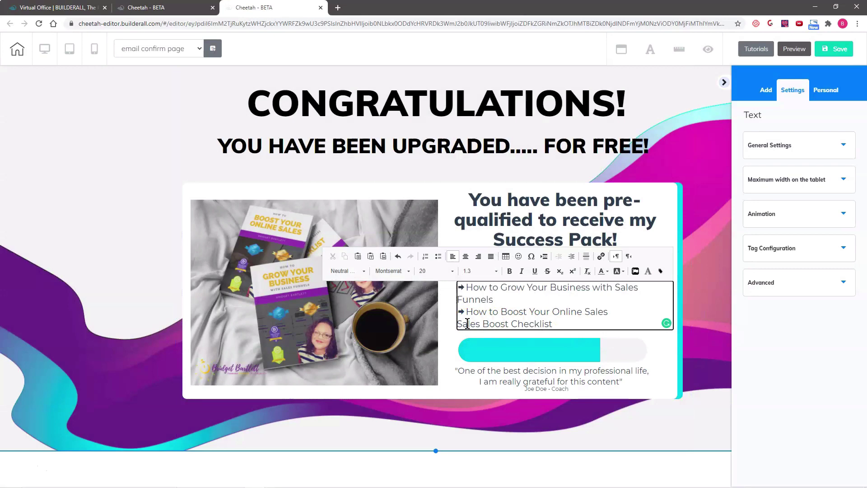
left_click(637, 271)
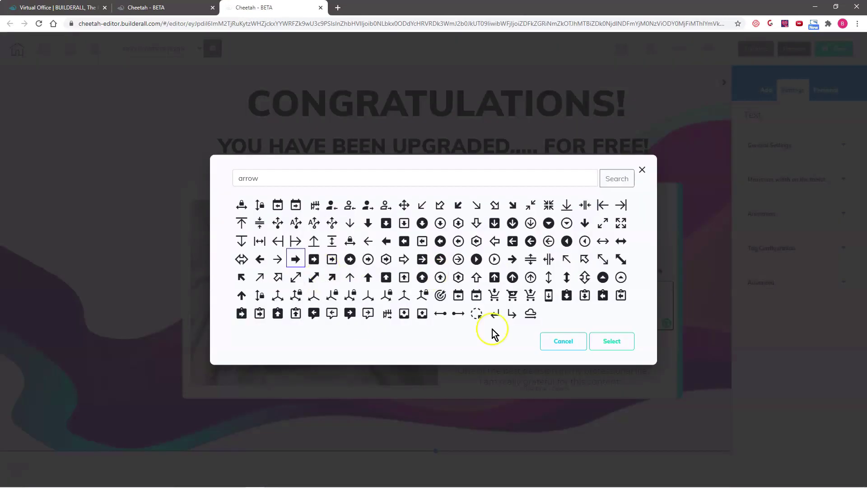
left_click(610, 340)
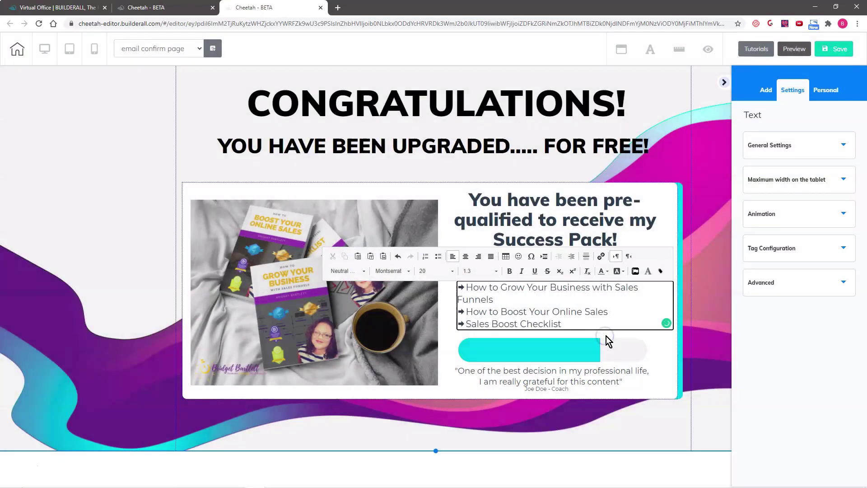
left_click(564, 312)
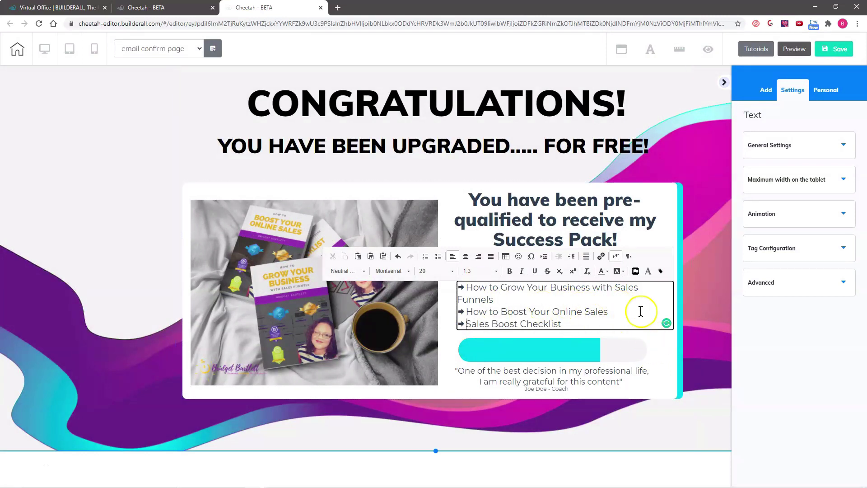
left_click(657, 349)
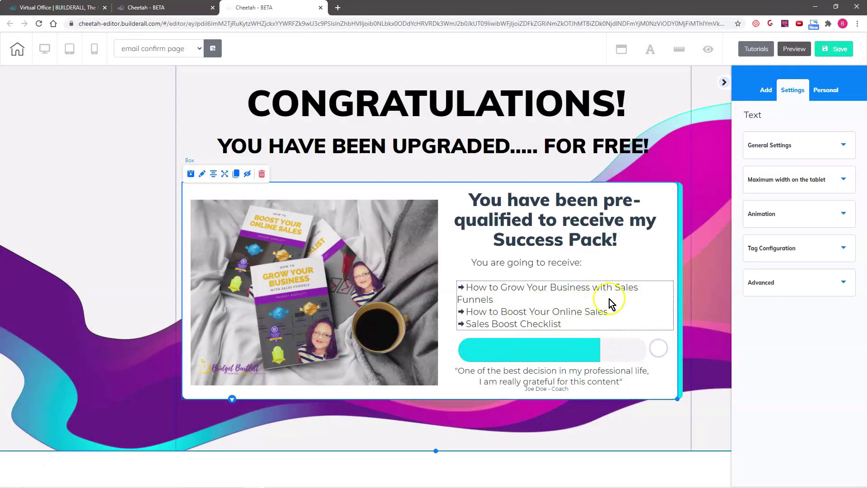
Widen the arrow list so every item fits on one line, and align "You are going to receive:" with its left edge just above.
left_click_drag(595, 296, 672, 326)
left_click(627, 309)
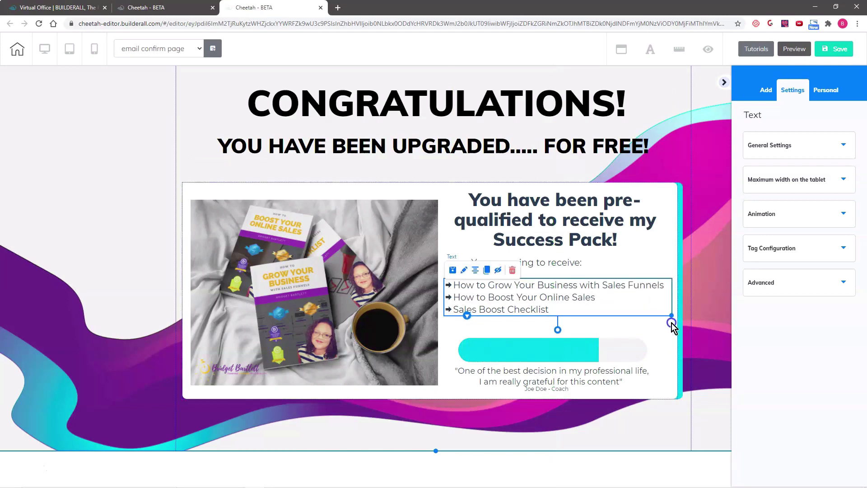
left_click_drag(524, 291, 524, 302)
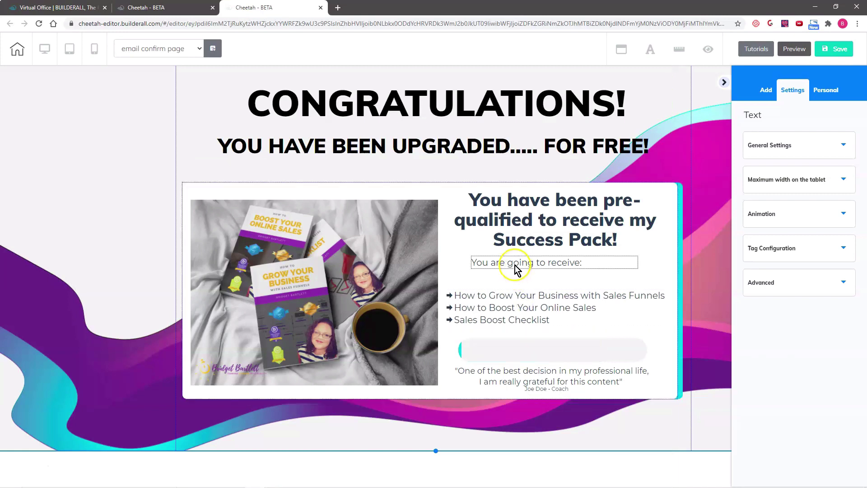
left_click_drag(516, 269, 489, 281)
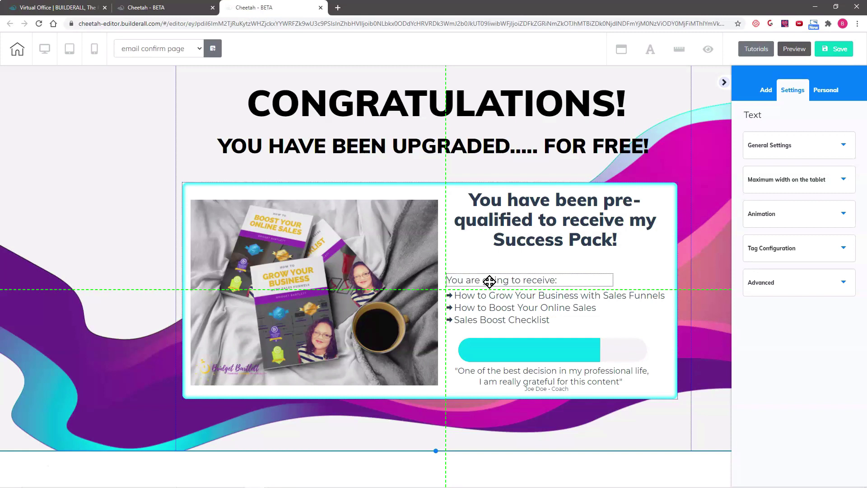
Show the rulers and try out a horizontal and a vertical guide across the white box, removing both.
left_click(679, 54)
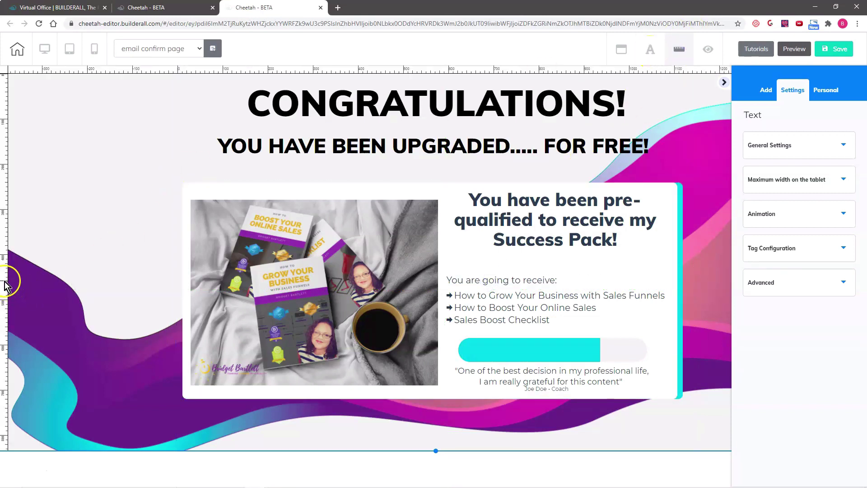
left_click(4, 281)
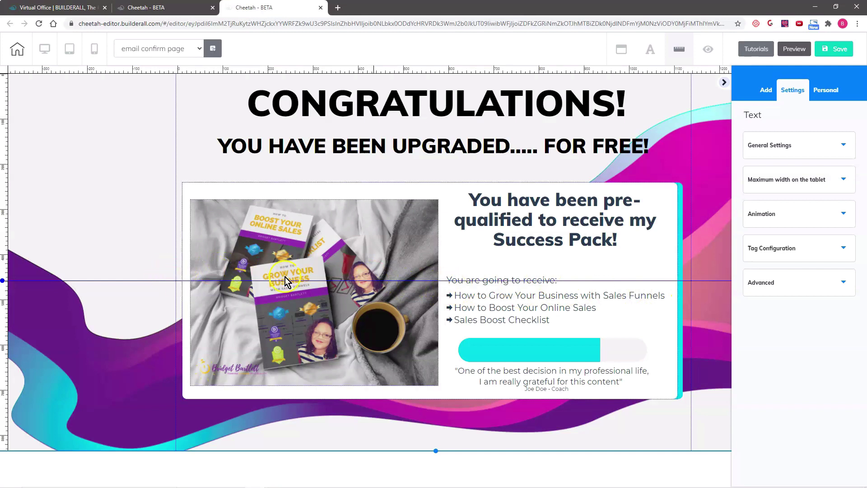
left_click(473, 71)
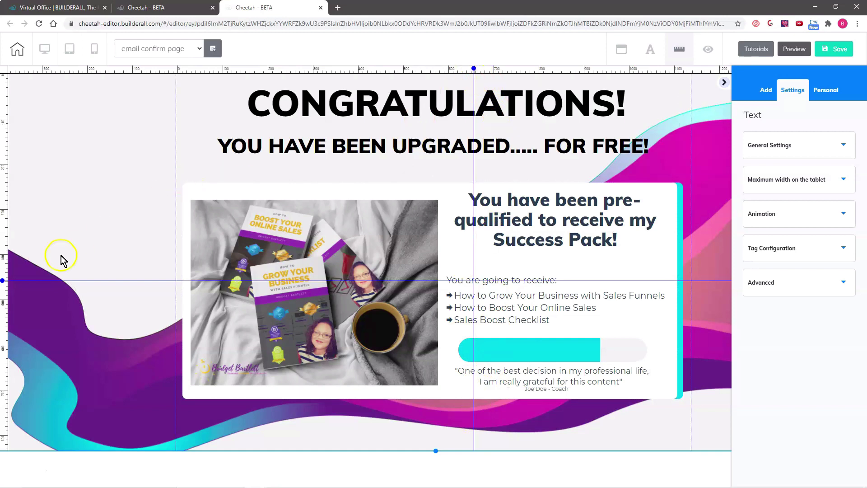
double_click(18, 281)
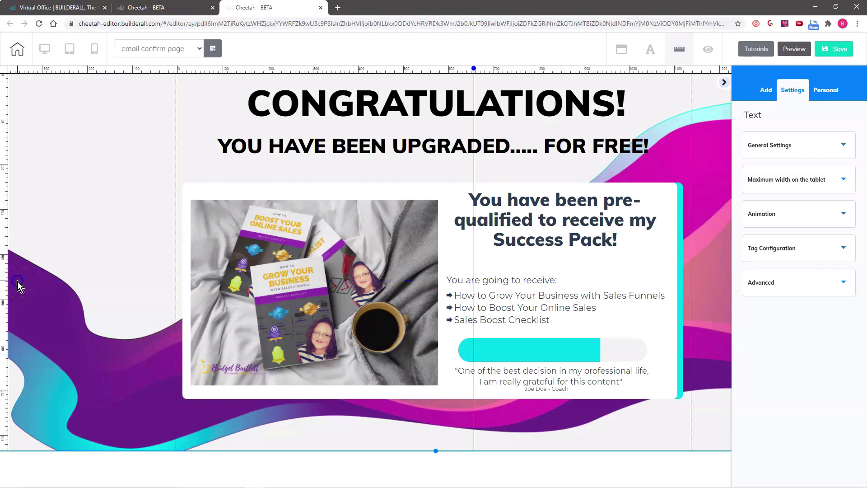
double_click(473, 81)
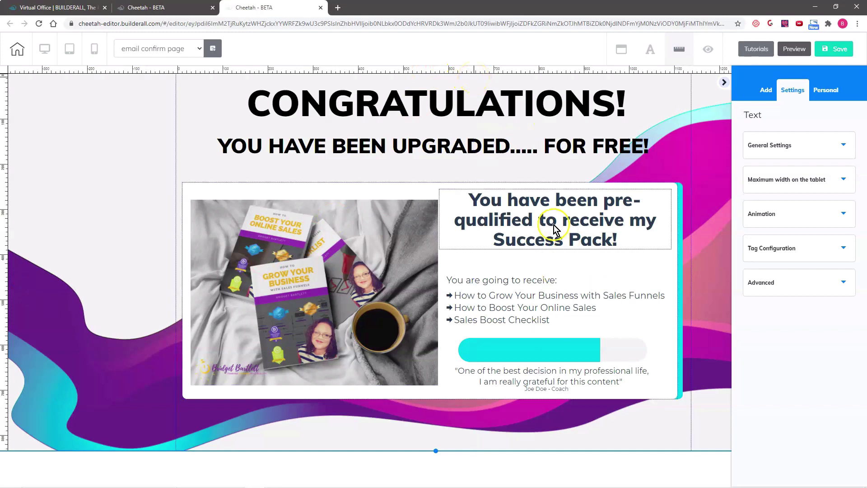
Space out the heading, intro line, arrow list, progress bar and testimonial quote evenly in the white box's right half.
left_click_drag(548, 226, 554, 234)
left_click_drag(541, 281, 542, 271)
left_click_drag(543, 321, 542, 307)
mouse_move(550, 347)
left_mouse_down()
mouse_move(558, 337)
mouse_move(542, 338)
mouse_move(567, 336)
mouse_move(553, 334)
left_mouse_up()
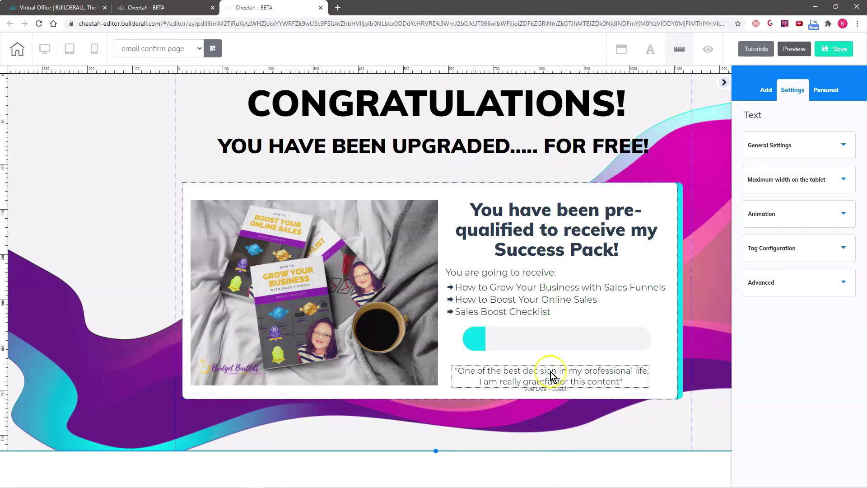
left_click_drag(551, 379, 554, 375)
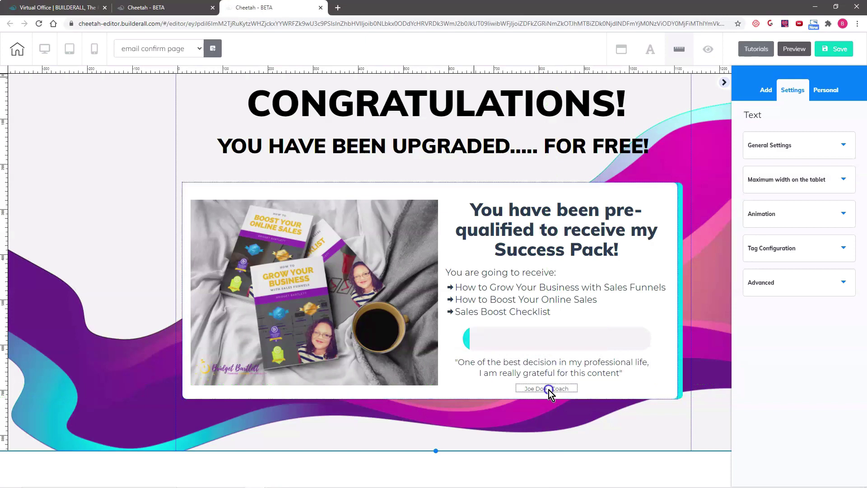
Delete the attribution line beneath the testimonial quote.
left_click(549, 389)
left_click(582, 378)
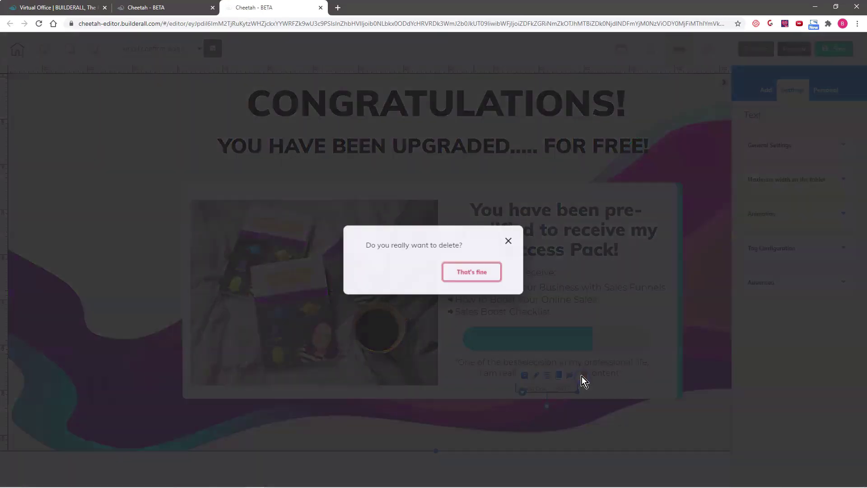
left_click(467, 270)
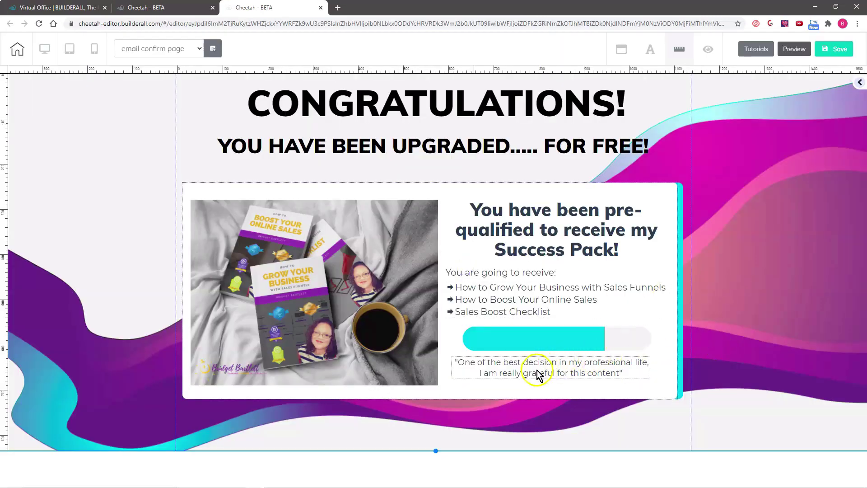
Replace the testimonial quote beneath the progress bar with "NEXT STEP: CHECK YOUR EMAIL TO CONFIRM!".
left_click(509, 373)
left_click(509, 370)
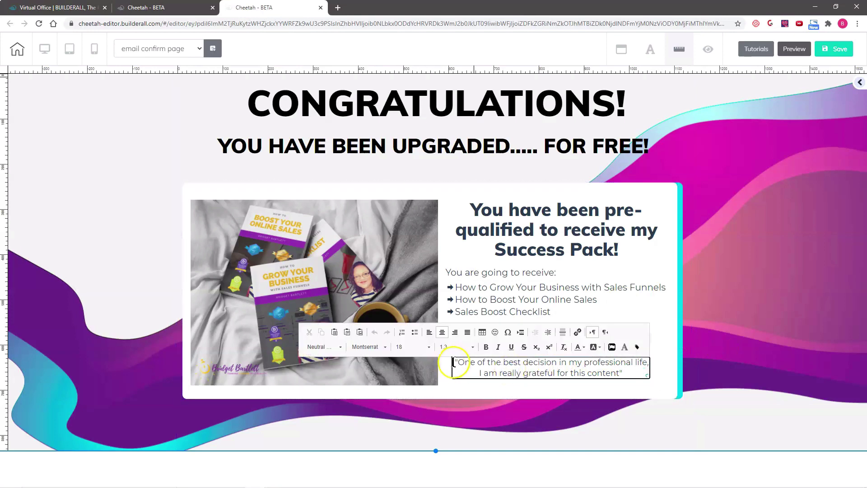
left_click_drag(453, 362, 634, 369)
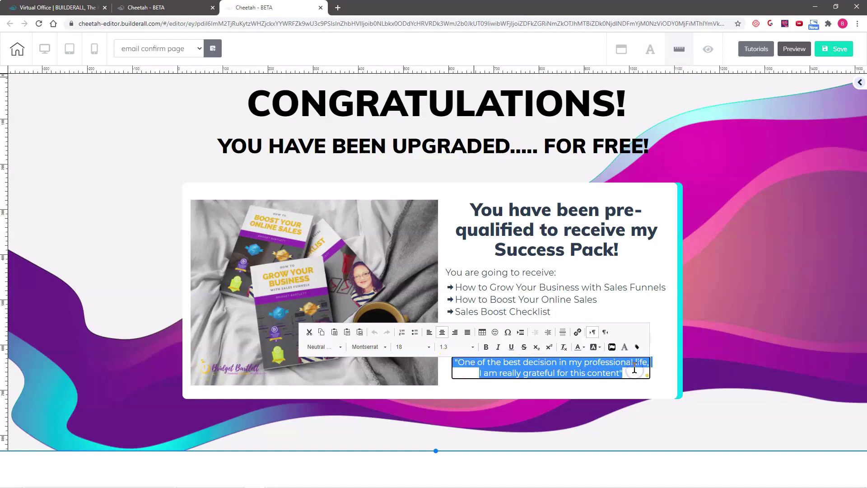
type("NEXT STEP")
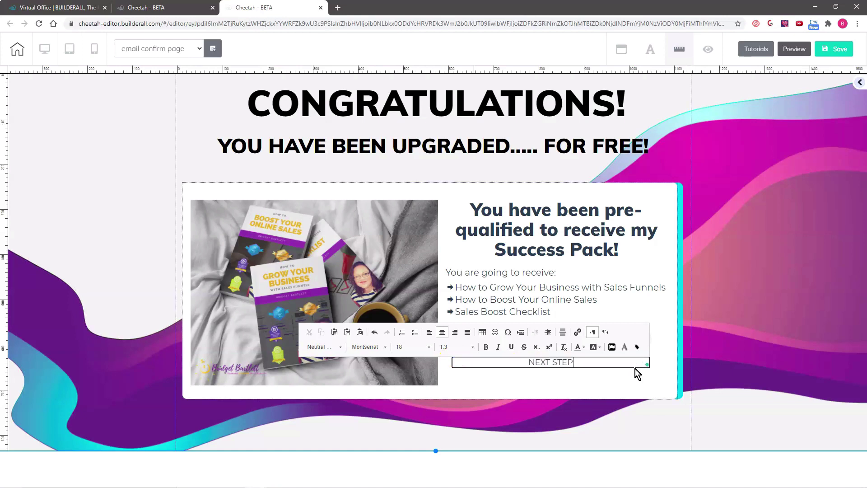
type(": CHECK YOUR EMAIL TO CONFIRM!")
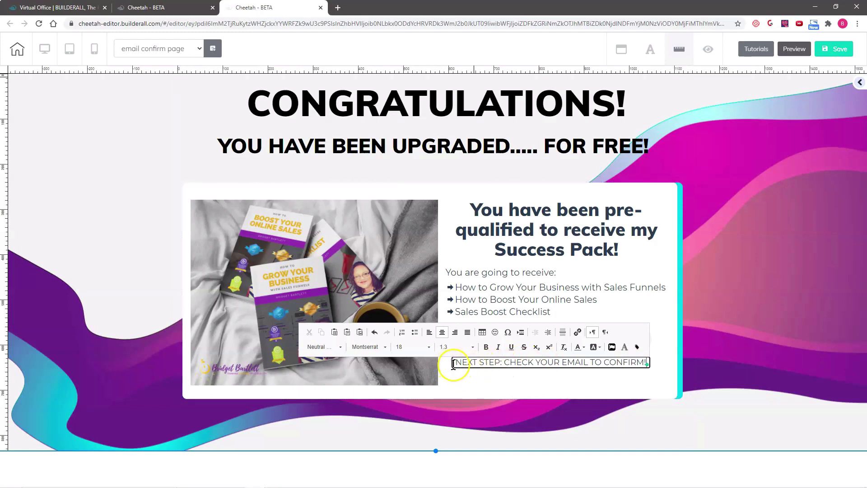
Make the "NEXT STEP" line bold and position it slightly lower, centred beneath the progress bar.
left_click_drag(453, 363, 624, 363)
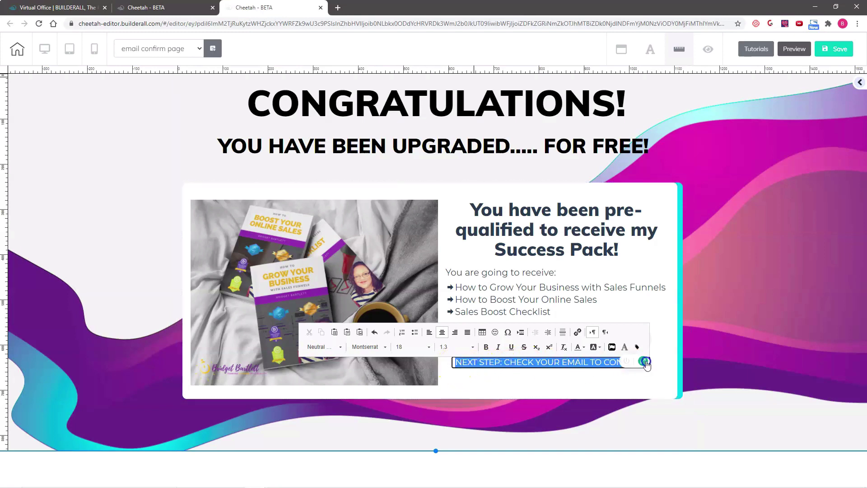
left_click(485, 346)
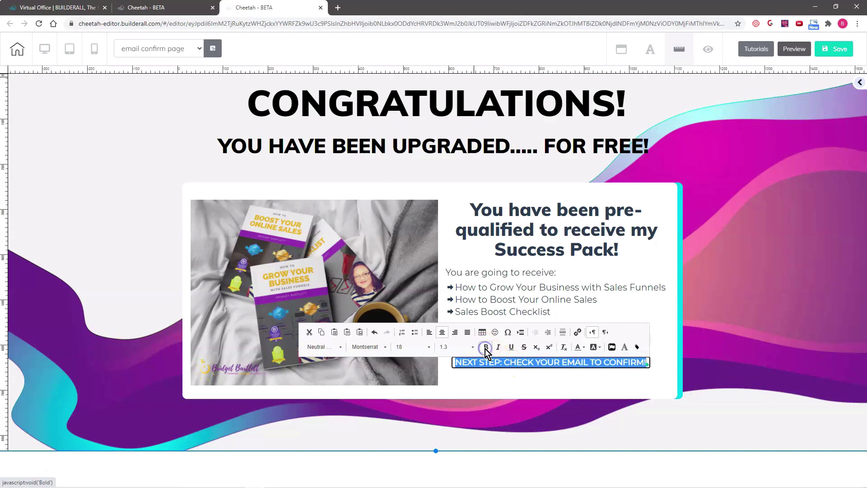
left_click(603, 378)
left_click_drag(547, 364, 526, 376)
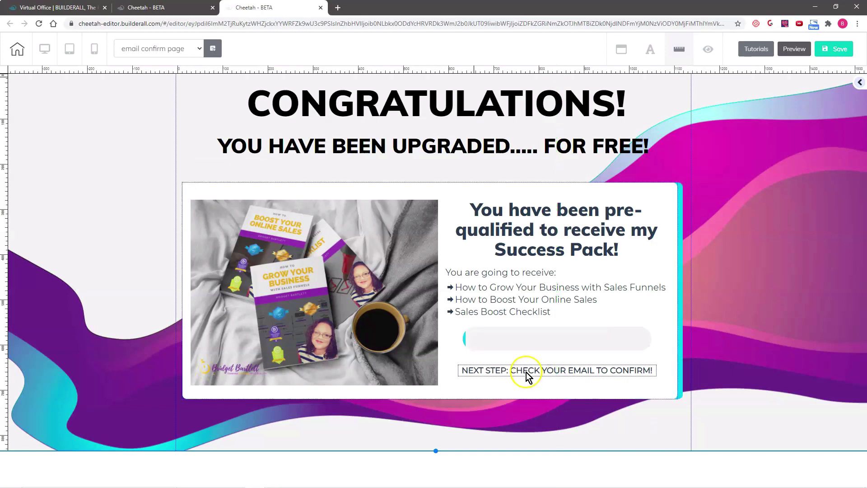
double_click(526, 372)
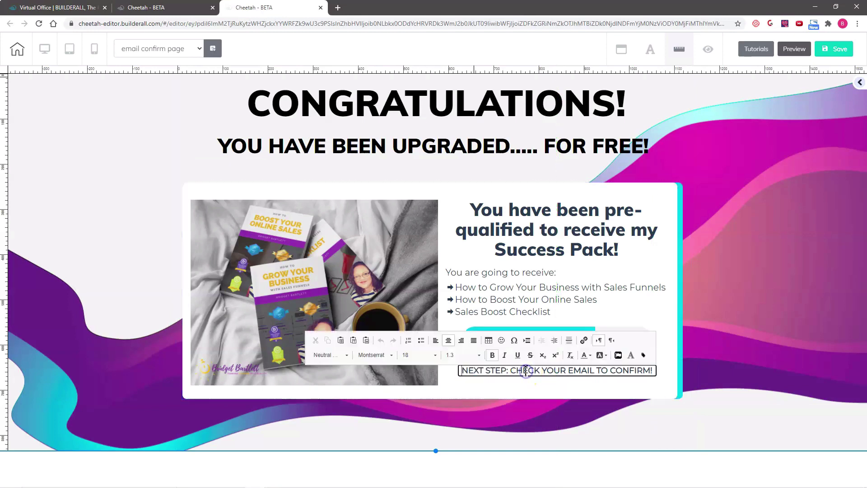
left_click(489, 388)
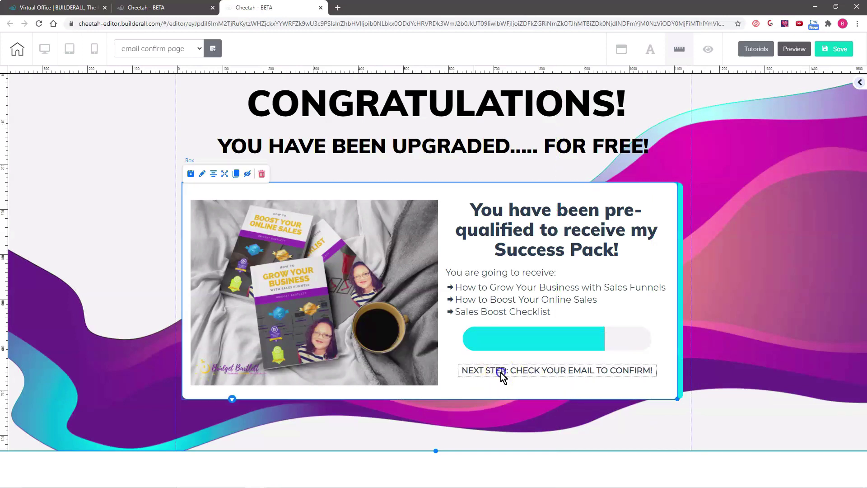
Give the "NEXT STEP" line a time-based flash animation that repeats infinitely, and save the page.
left_click(500, 371)
left_click(477, 358)
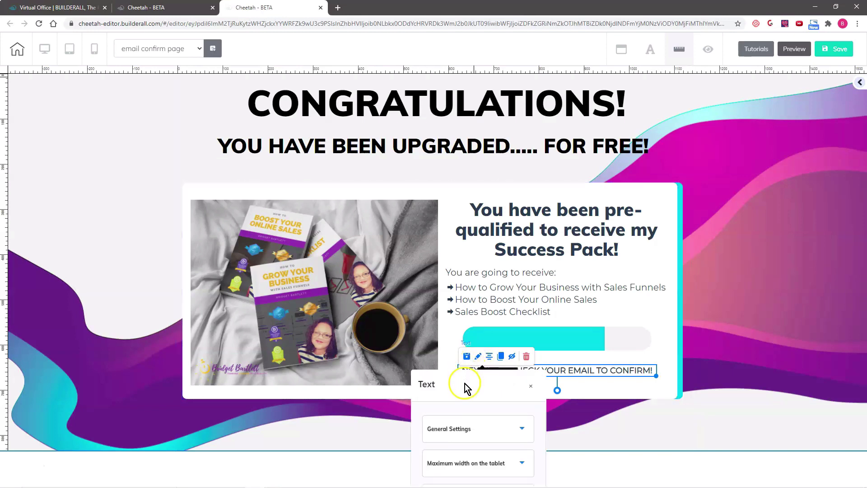
left_click_drag(465, 384, 753, 123)
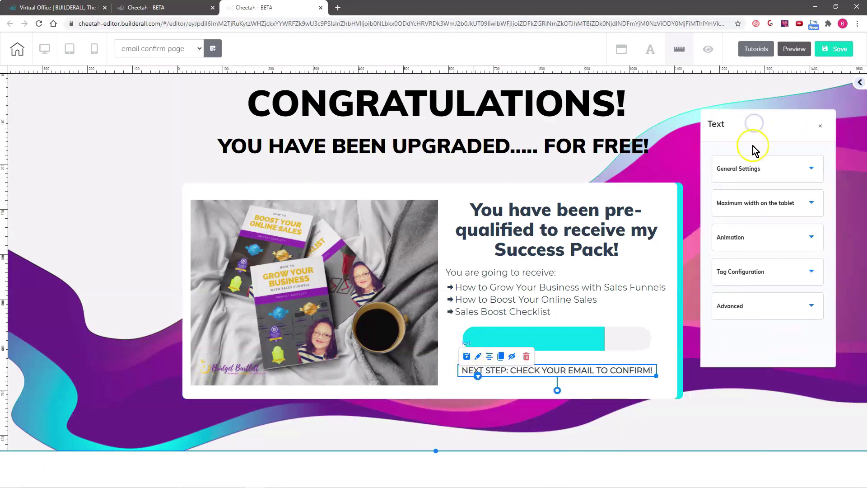
left_click(766, 235)
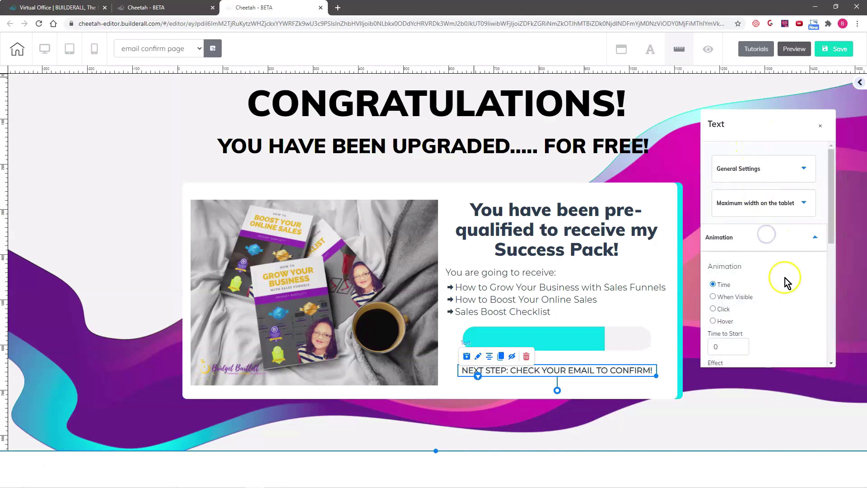
scroll(786, 278, "down", 3)
scroll(785, 278, "up", 2)
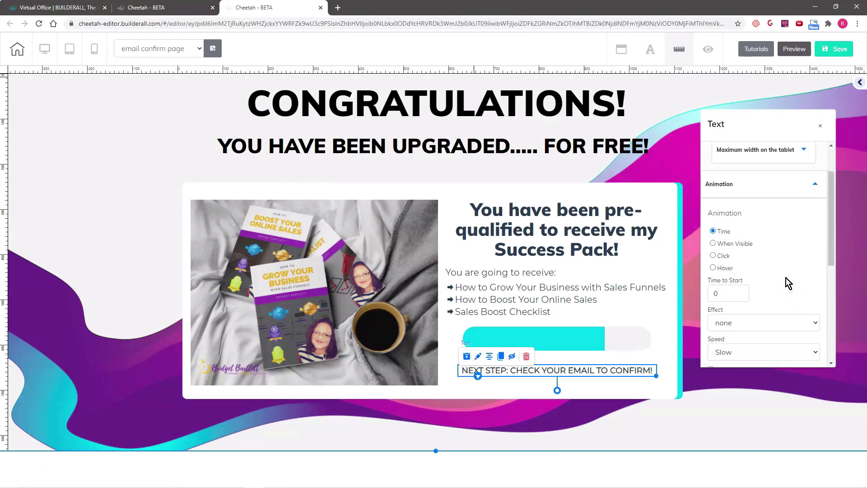
scroll(765, 264, "down", 1)
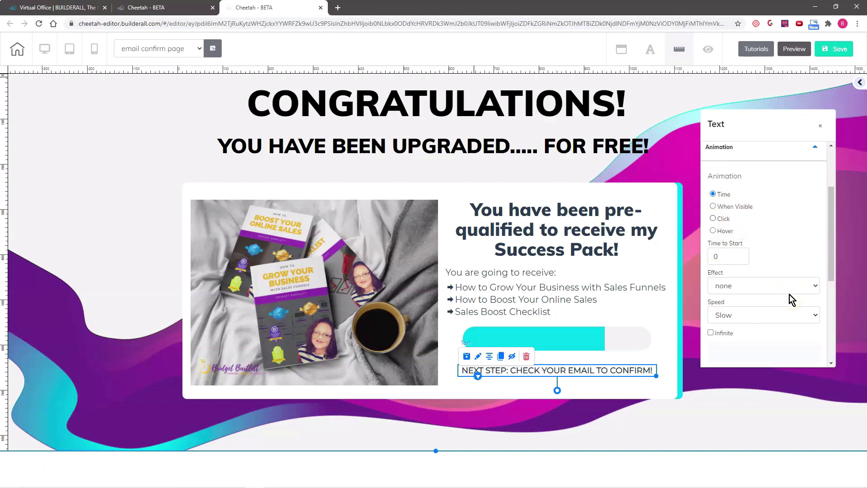
left_click(741, 287)
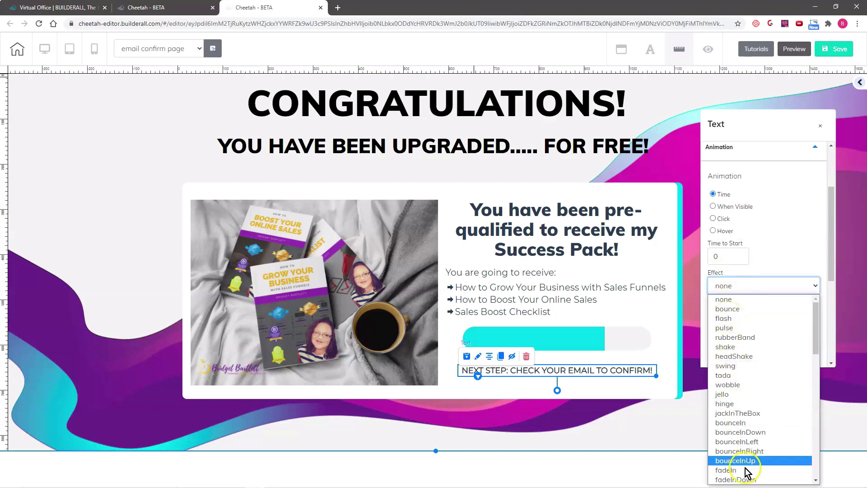
left_click(728, 319)
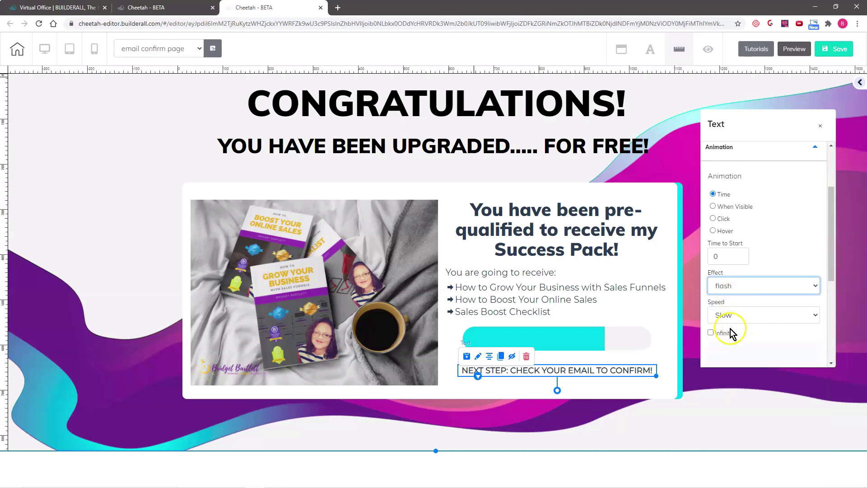
left_click(710, 333)
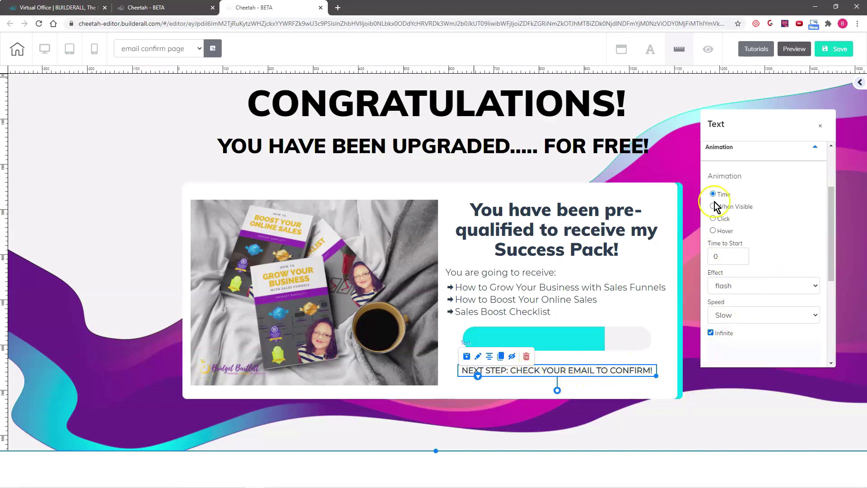
left_click(678, 148)
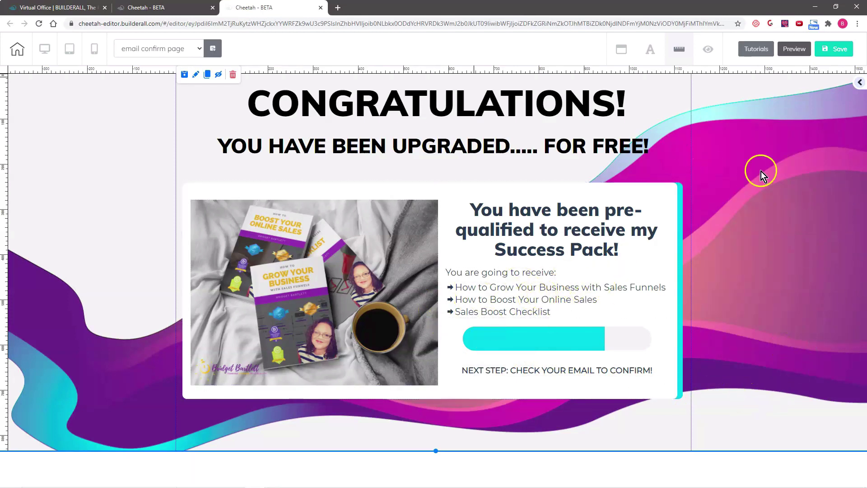
left_click(836, 50)
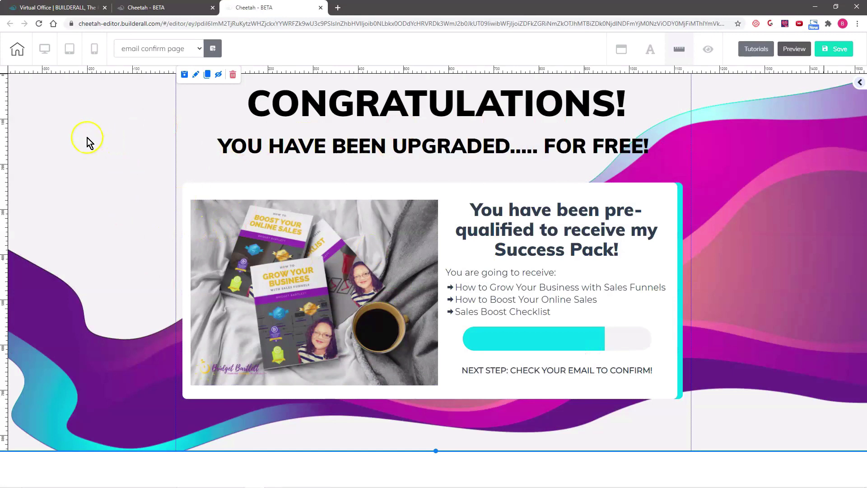
Switch to the mobile layout and move the "CONGRATULATIONS!" heading above the white box.
left_click(94, 51)
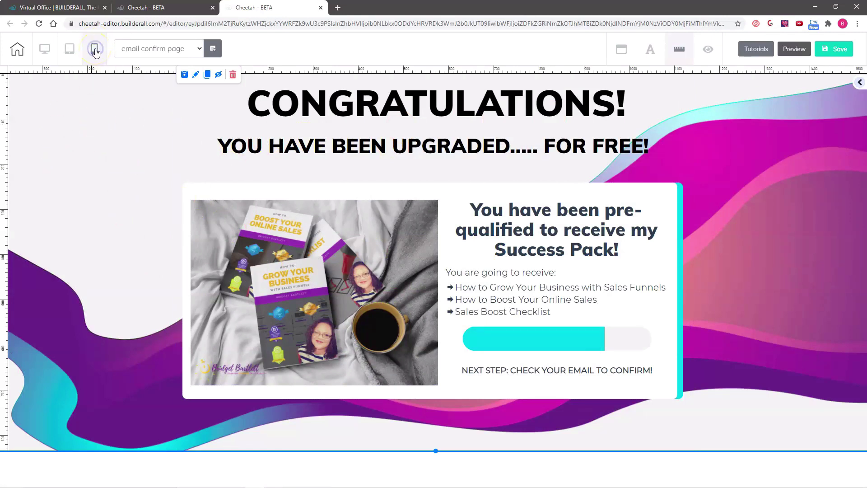
left_click(94, 50)
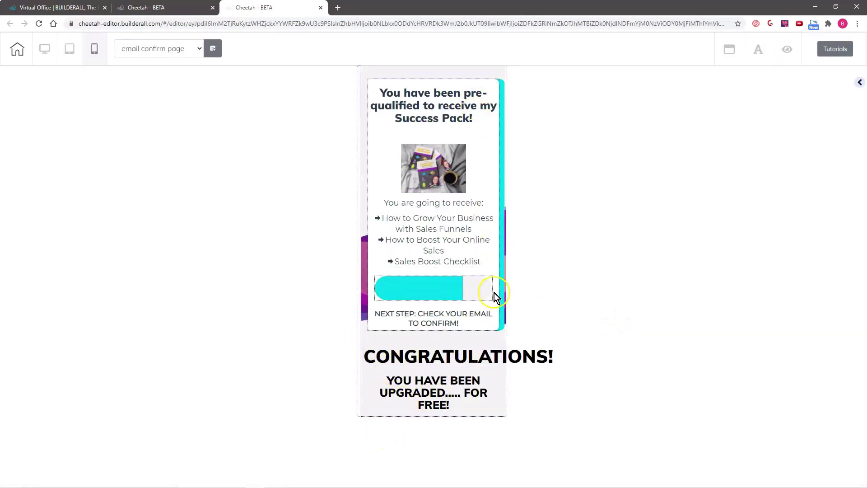
left_click(430, 357)
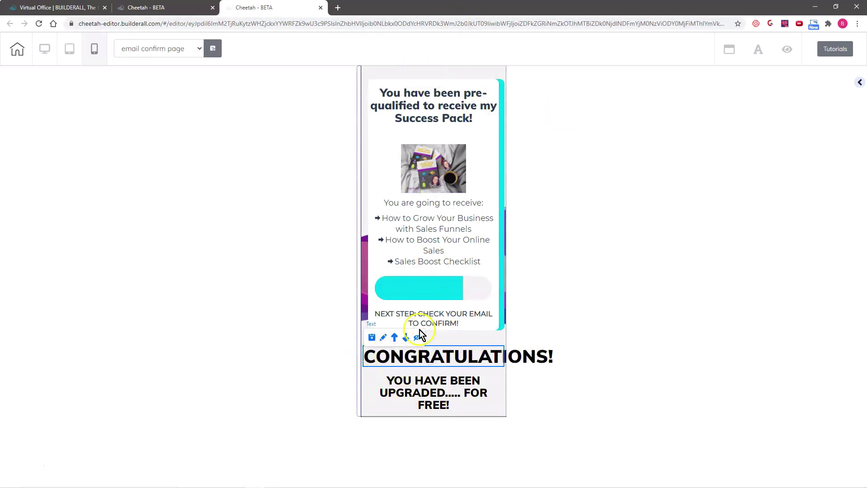
left_click(395, 337)
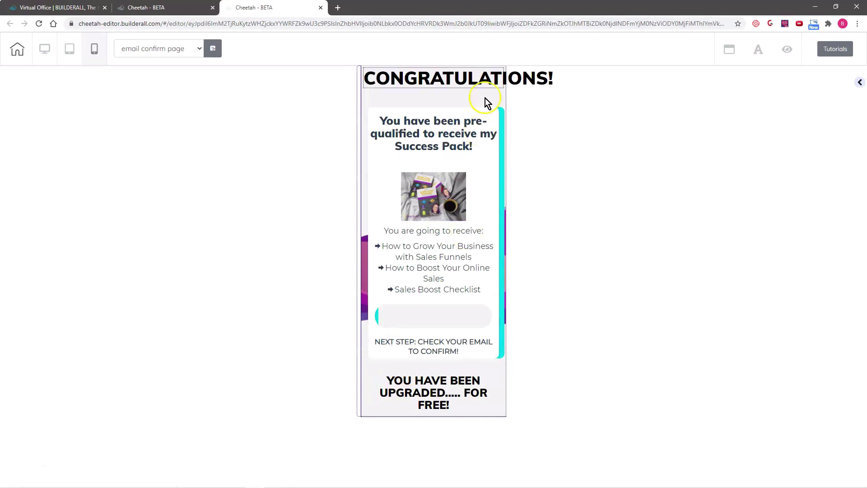
Examine the general text settings of the mobile "CONGRATULATIONS!" heading for a way to make it fit.
mouse_move(483, 85)
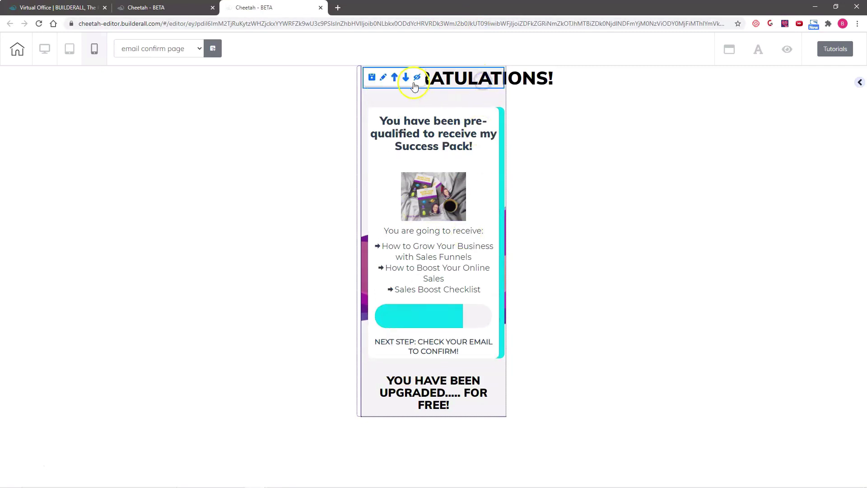
left_click(383, 80)
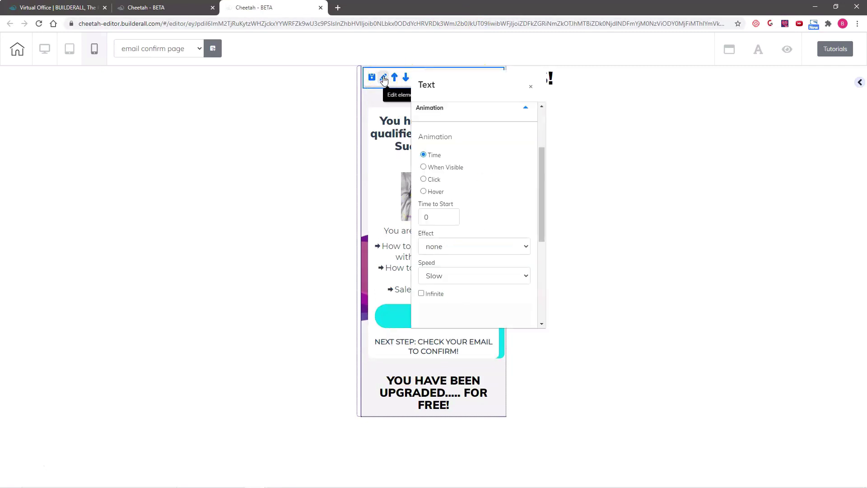
left_click_drag(454, 89, 703, 97)
left_click(717, 141)
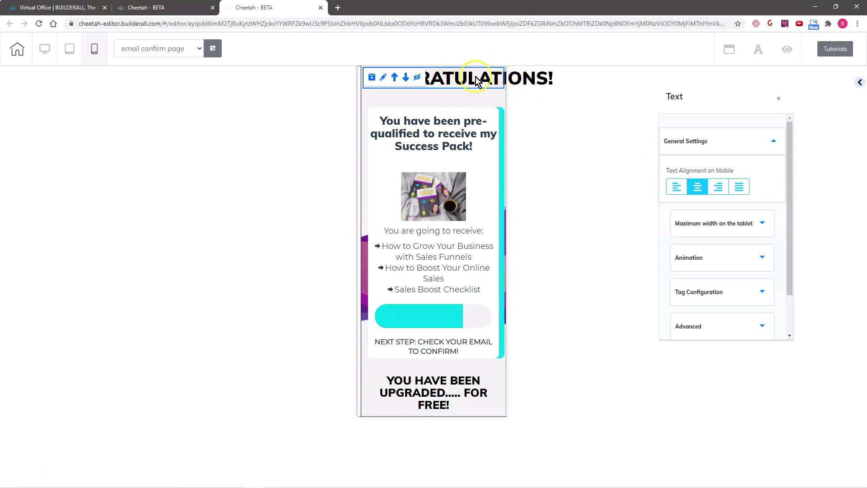
Review the site font settings for Title H1, including its font size and size on mobile.
left_click(758, 49)
left_click(778, 99)
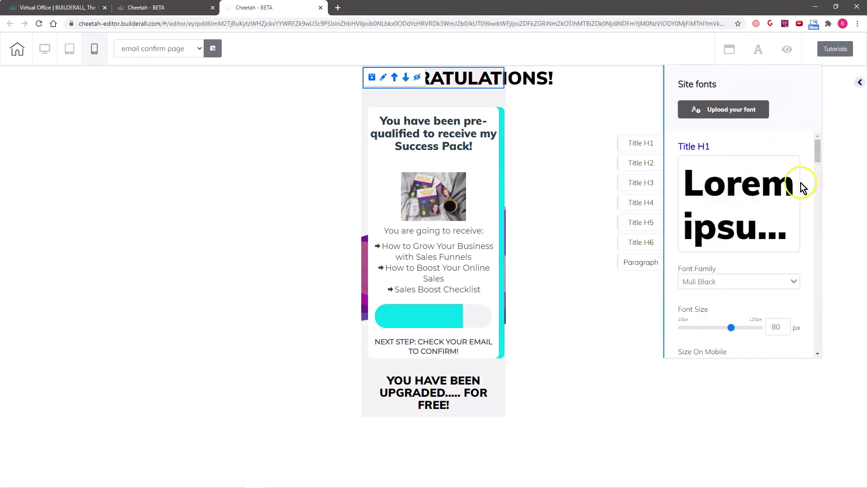
scroll(792, 186, "down", 3)
scroll(736, 169, "up", 2)
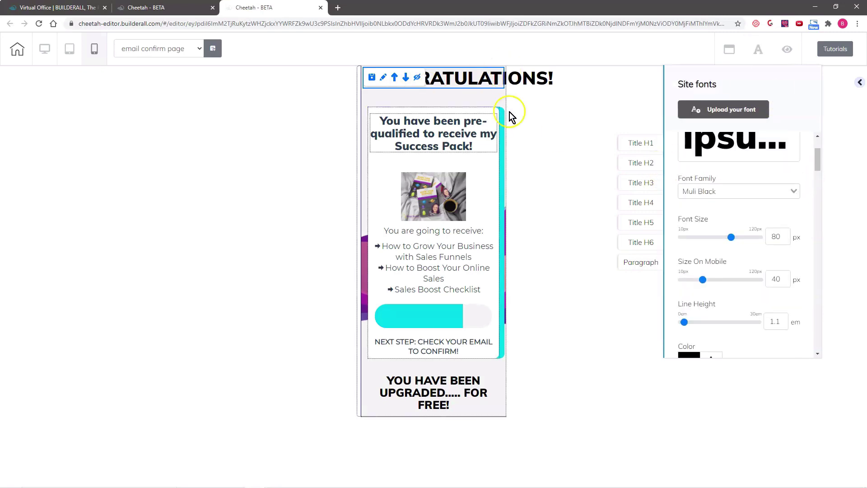
scroll(755, 207, "down", 1)
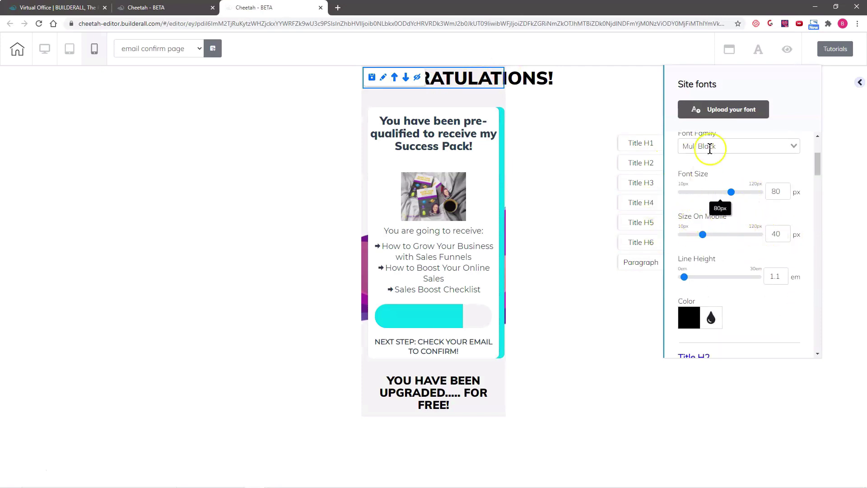
scroll(722, 176, "up", 1)
scroll(723, 176, "up", 1)
scroll(707, 192, "down", 2)
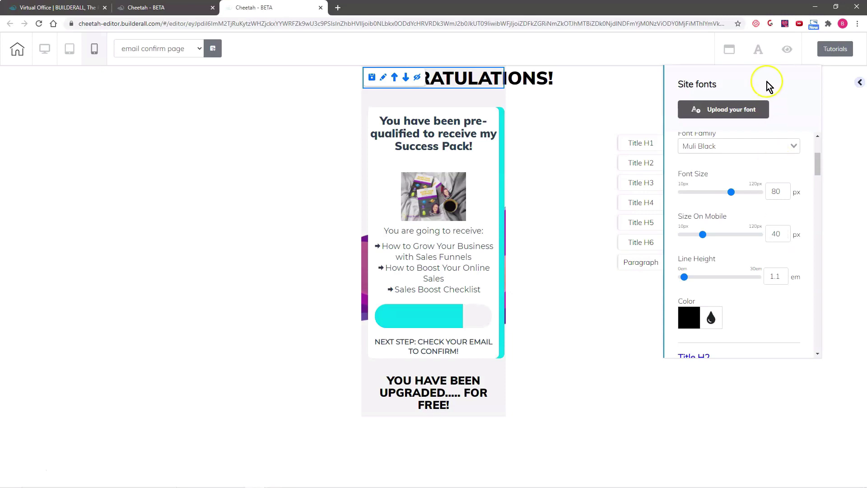
left_click(757, 49)
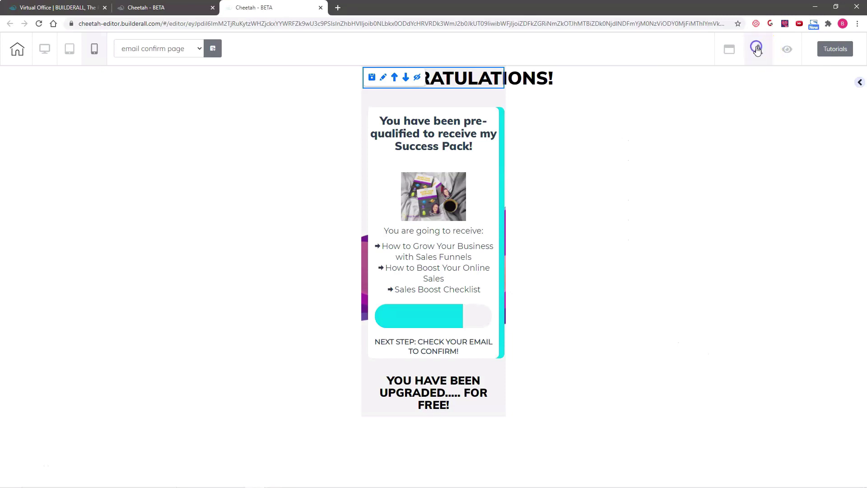
Switch back to the desktop layout and apply the Neutral Heading 1 style to the "CONGRATULATIONS!" heading.
left_click(45, 50)
left_click(332, 101)
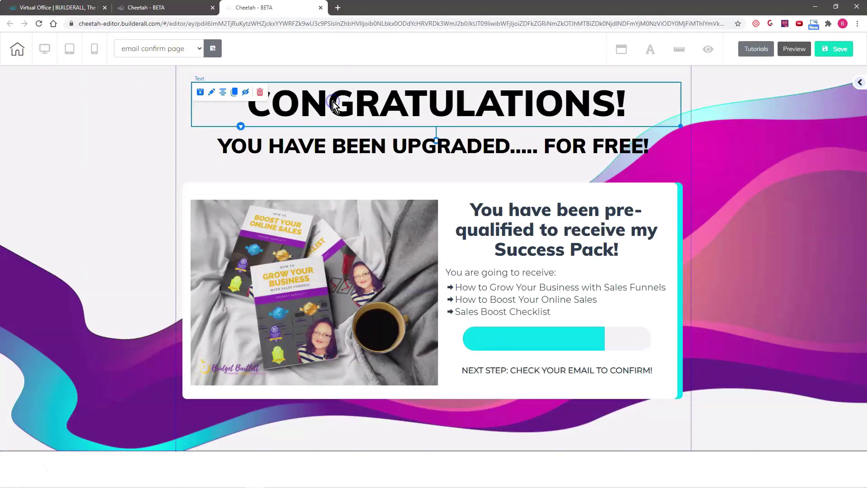
left_click(325, 100)
left_click_drag(240, 107, 681, 98)
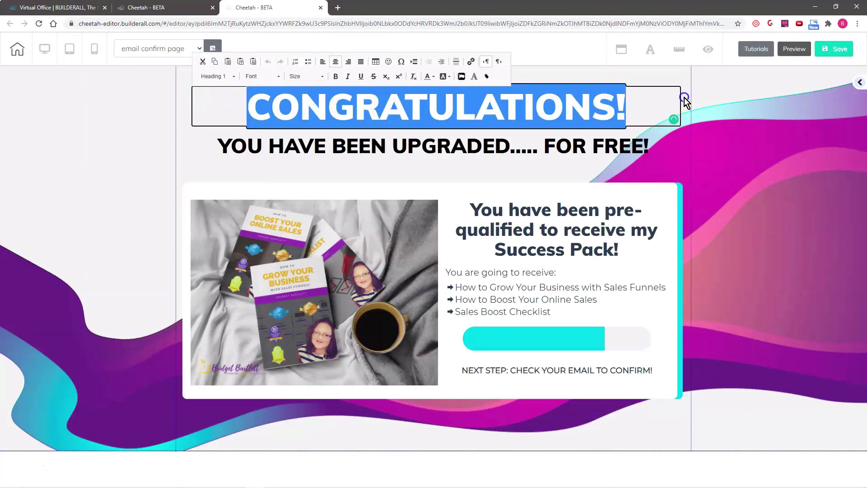
left_click(214, 78)
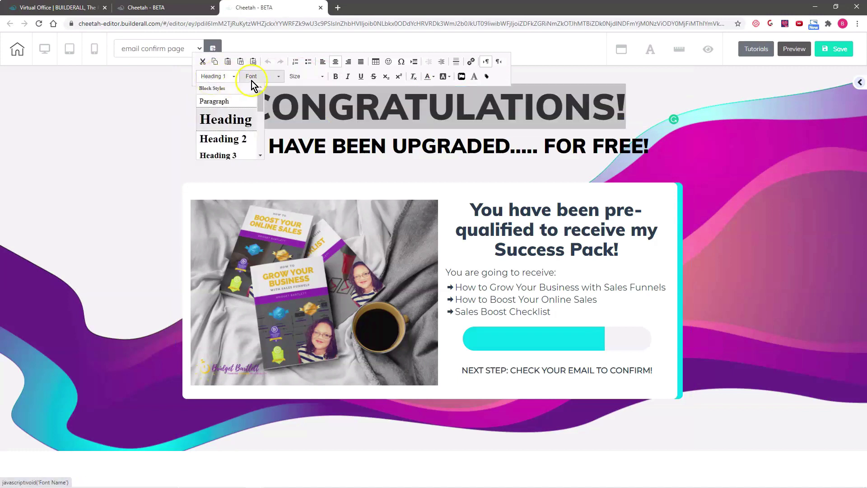
left_click_drag(262, 105, 257, 134)
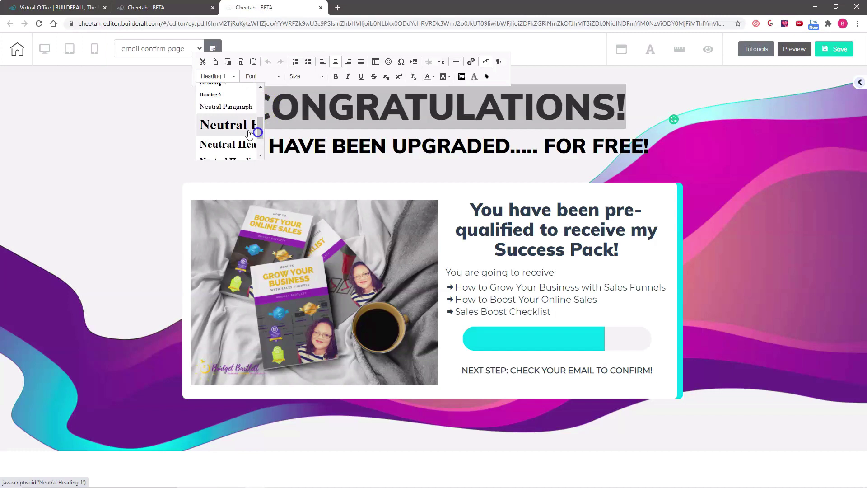
left_click(223, 128)
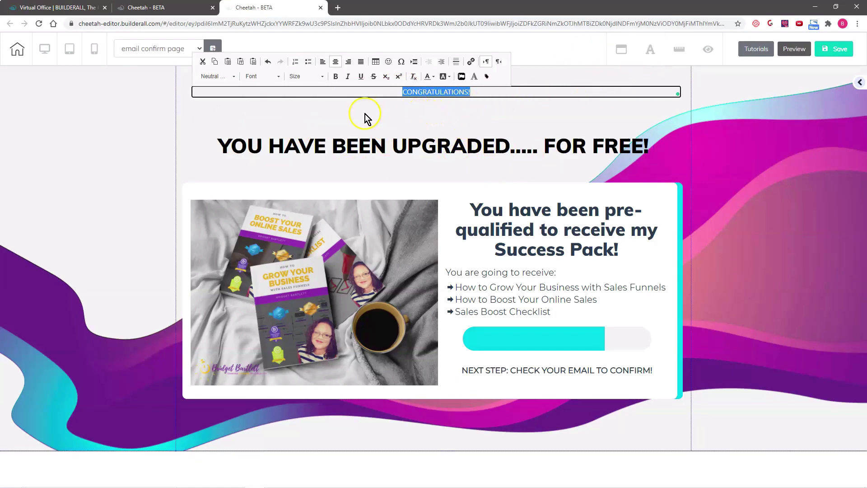
Change the font of the "CONGRATULATIONS!" heading to Muli Black.
left_click(268, 77)
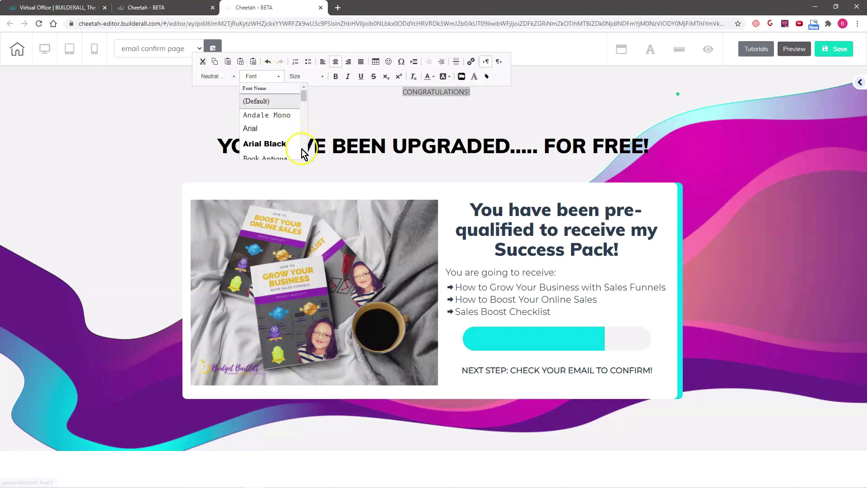
left_click_drag(305, 154, 305, 155)
left_click(269, 132)
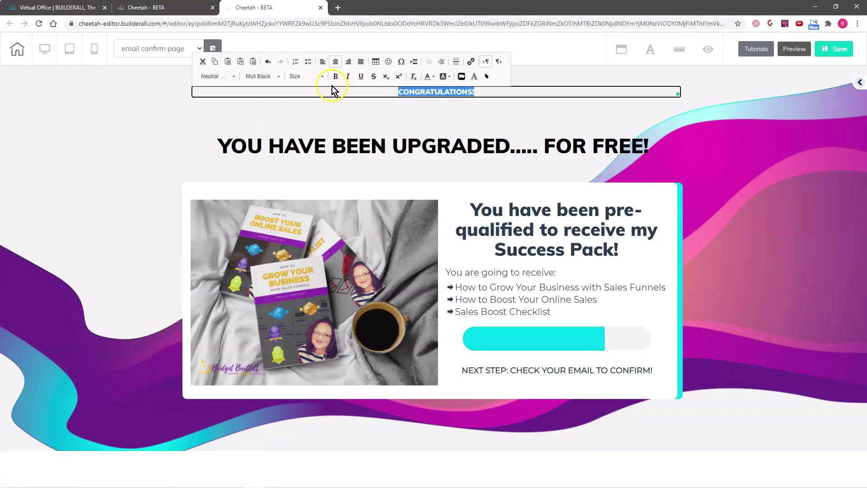
Set the font size of the "CONGRATULATIONS!" heading to 50.
left_click(302, 77)
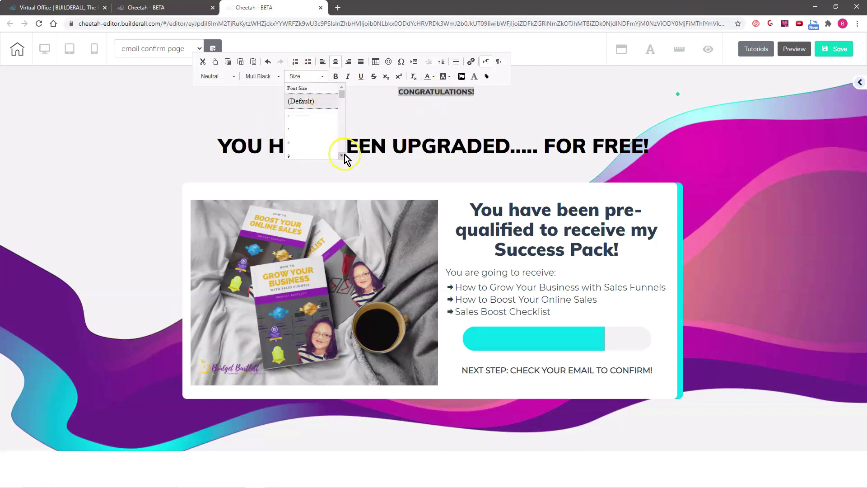
left_click_drag(341, 93, 342, 97)
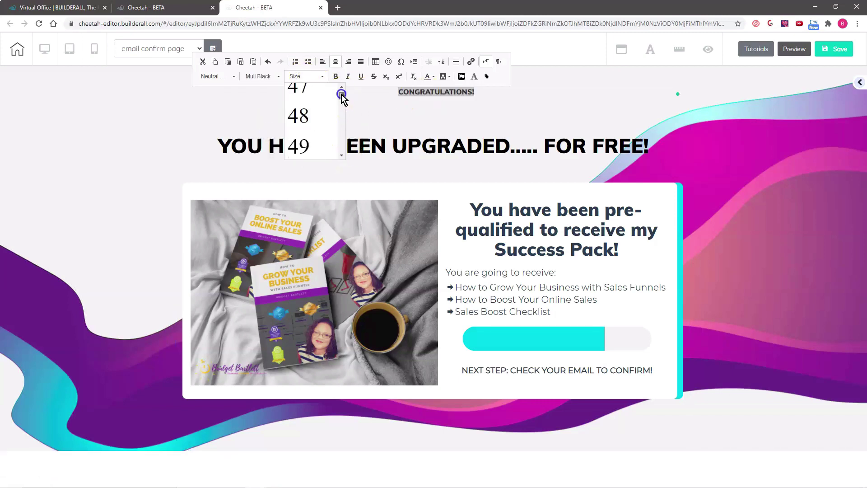
left_click(341, 155)
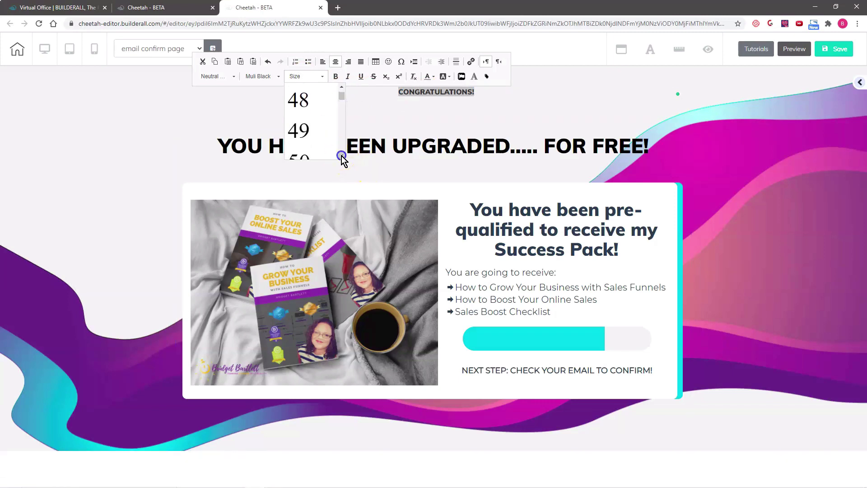
left_click(311, 153)
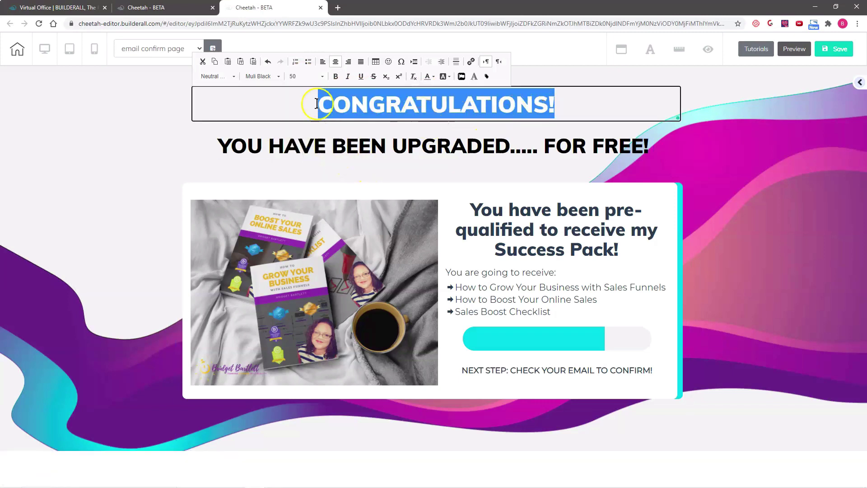
Set the font size of the "CONGRATULATIONS!" heading to 55 and finish editing its text.
left_click(296, 80)
left_click(341, 155)
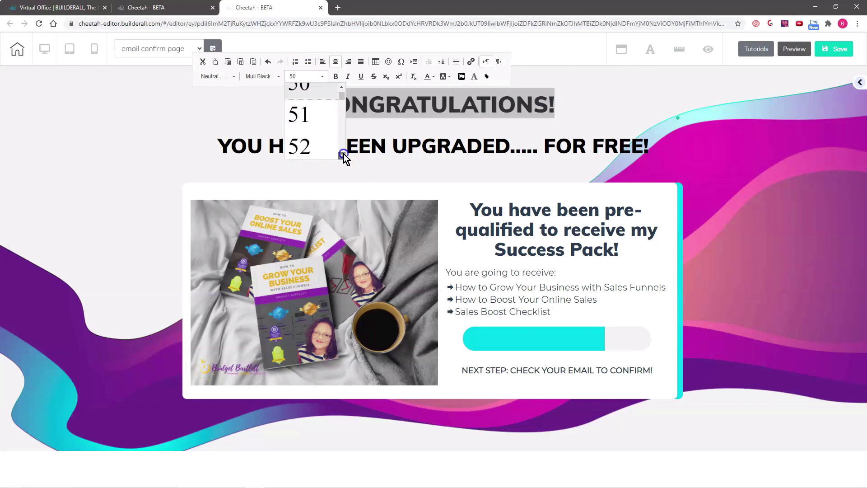
left_click(342, 156)
left_click(342, 156)
left_click(340, 154)
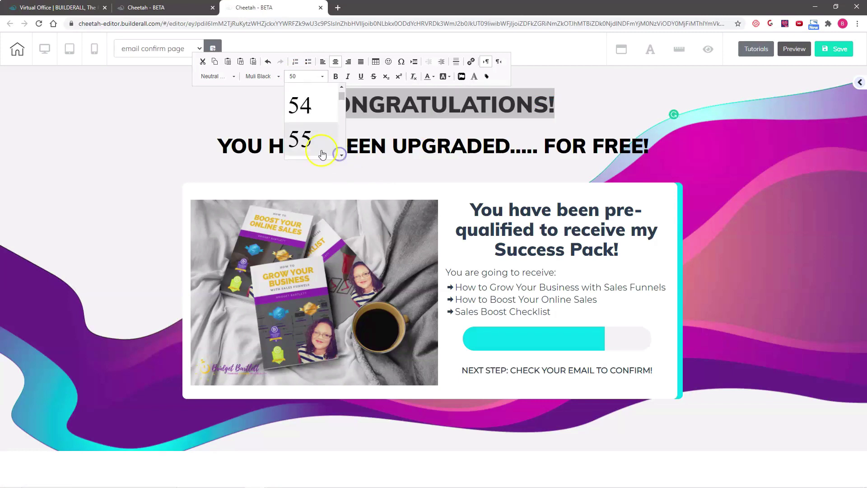
left_click(310, 139)
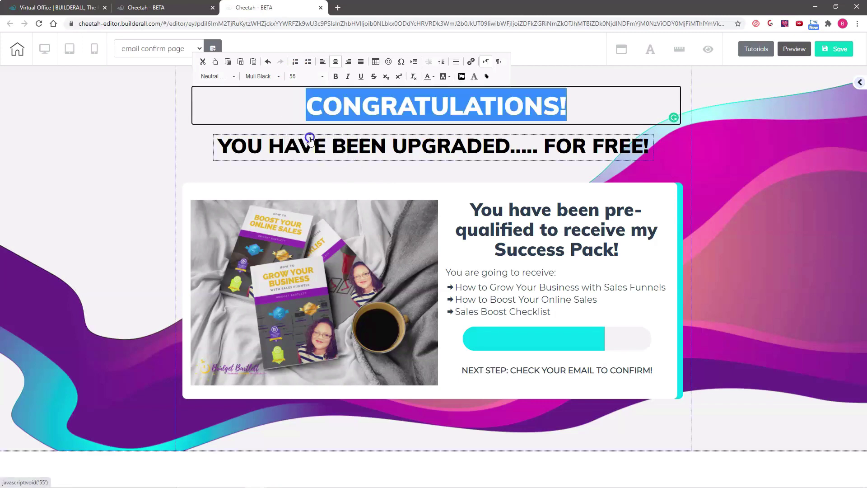
left_click(130, 128)
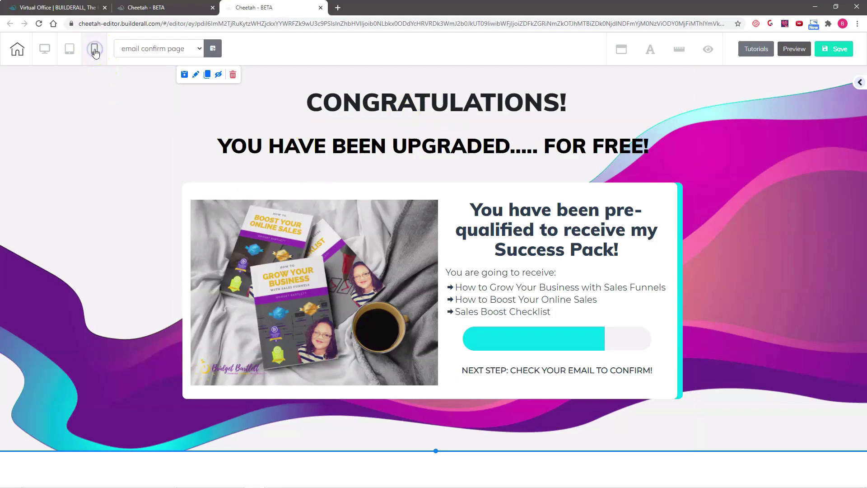
Switch to the mobile layout and set the "CONGRATULATIONS!" heading's size on mobile to 28.
left_click(95, 50)
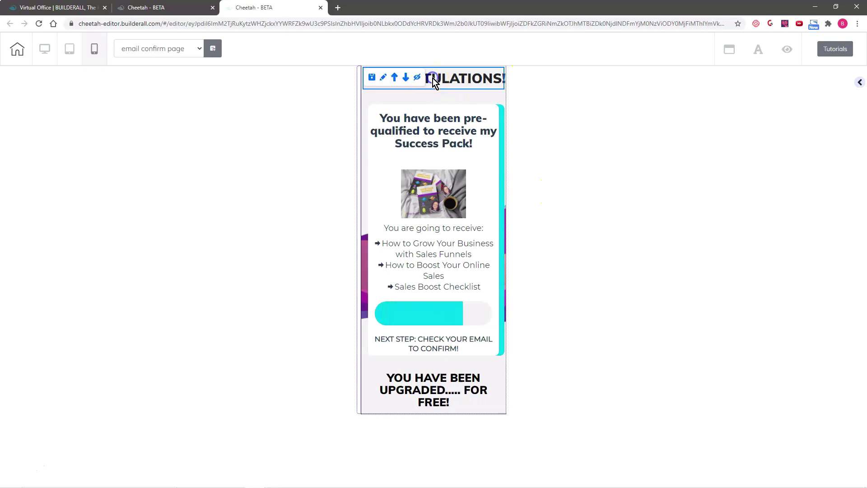
left_click(385, 77)
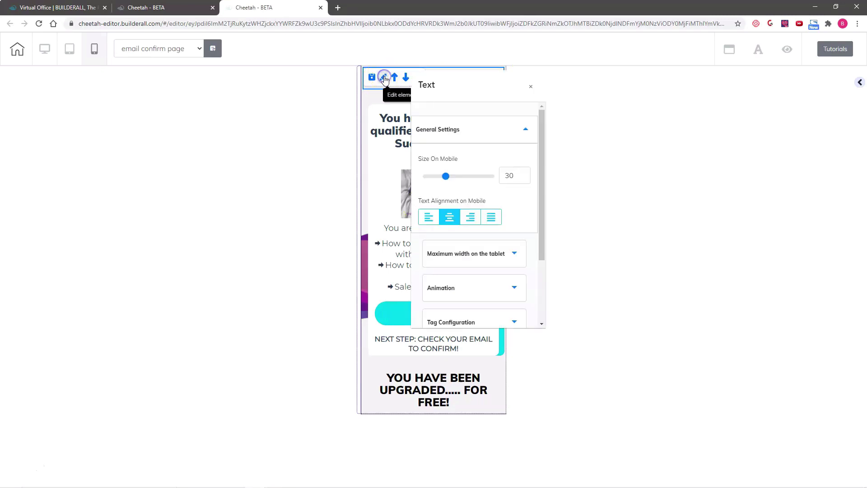
left_click_drag(501, 90, 675, 84)
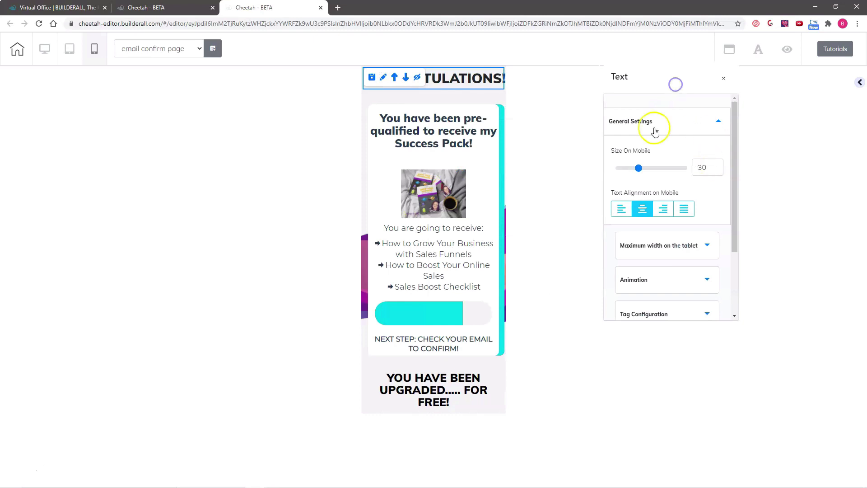
left_click(718, 171)
left_click(718, 171)
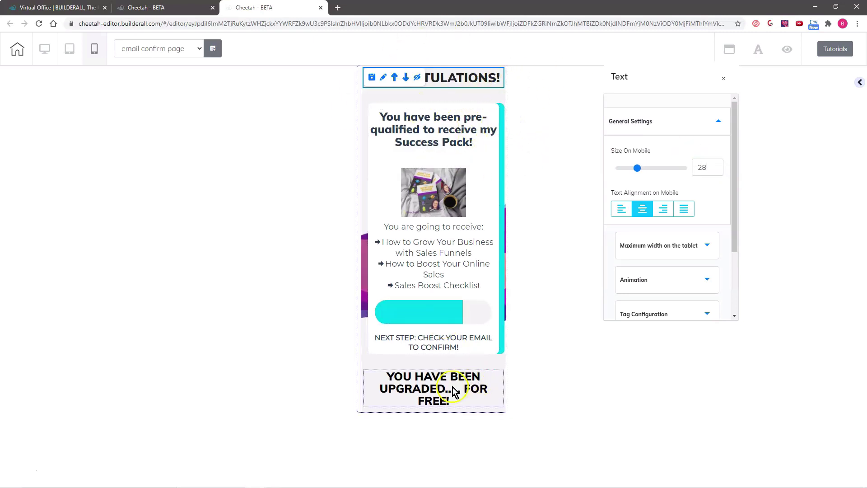
Move the "YOU HAVE BEEN UPGRADED..... FOR FREE!" heading above the white box in the mobile layout.
left_click(436, 385)
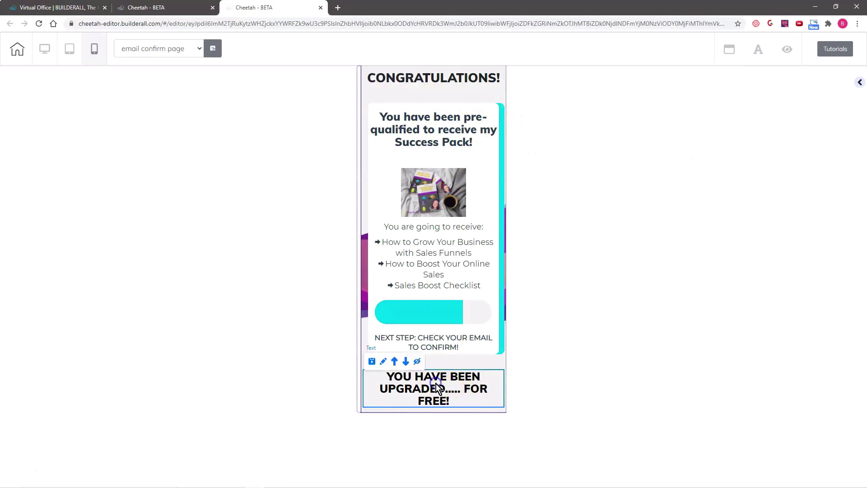
left_click(395, 361)
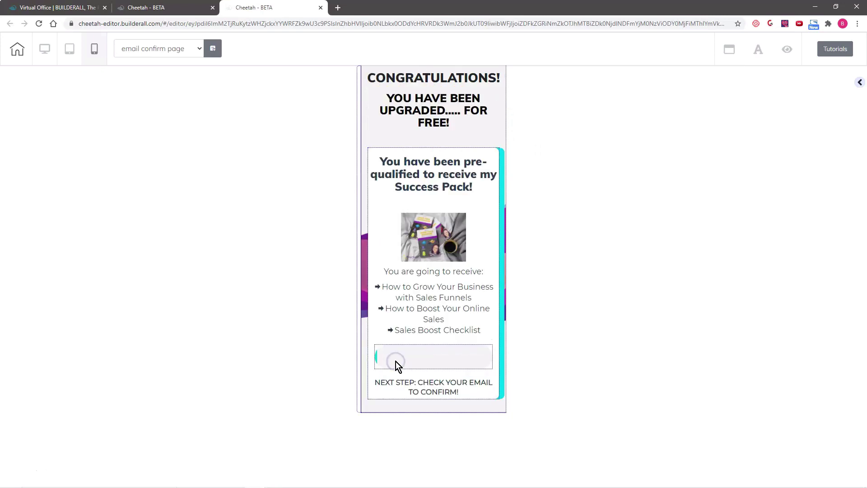
Examine the mobile text settings of the "YOU HAVE BEEN UPGRADED..... FOR FREE!" heading for a size option.
left_click(456, 117)
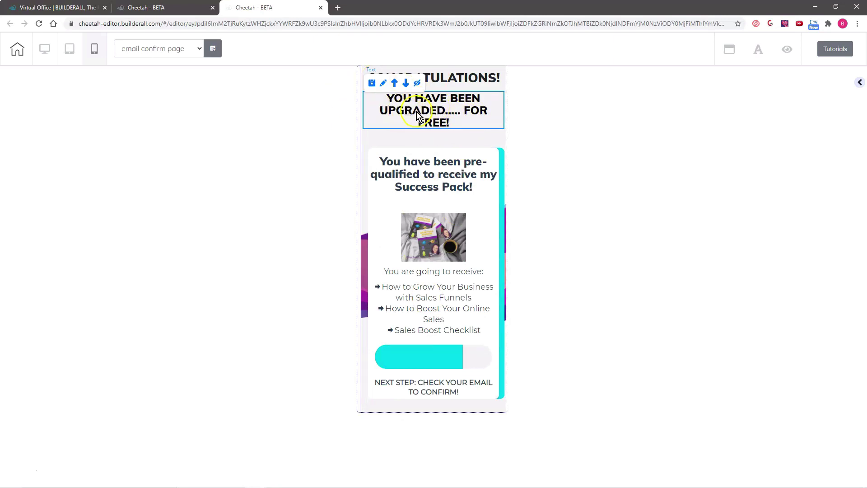
left_click(383, 84)
left_click_drag(452, 114, 643, 84)
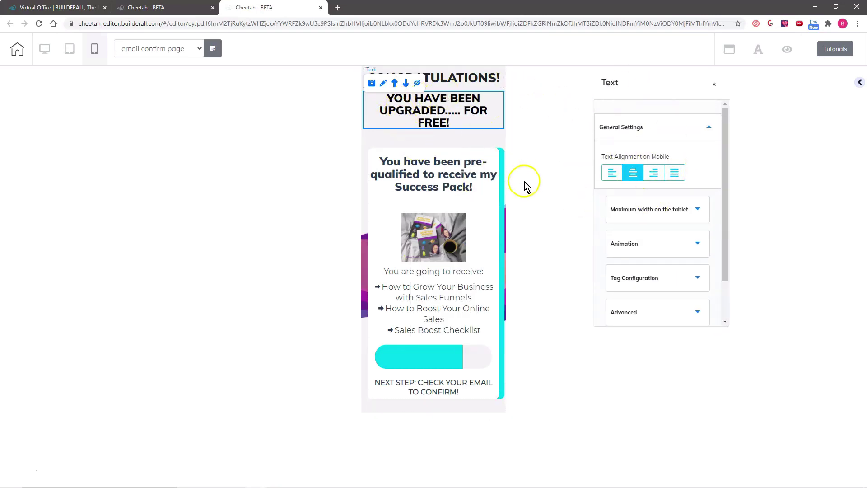
Return to the desktop layout and apply the Neutral Heading 2 style to the "YOU HAVE BEEN UPGRADED..... FOR FREE!" heading.
left_click(46, 50)
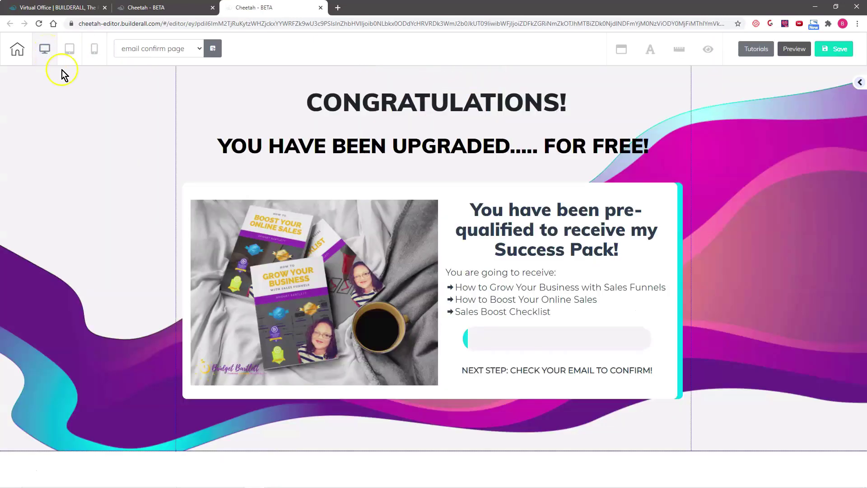
left_click(326, 139)
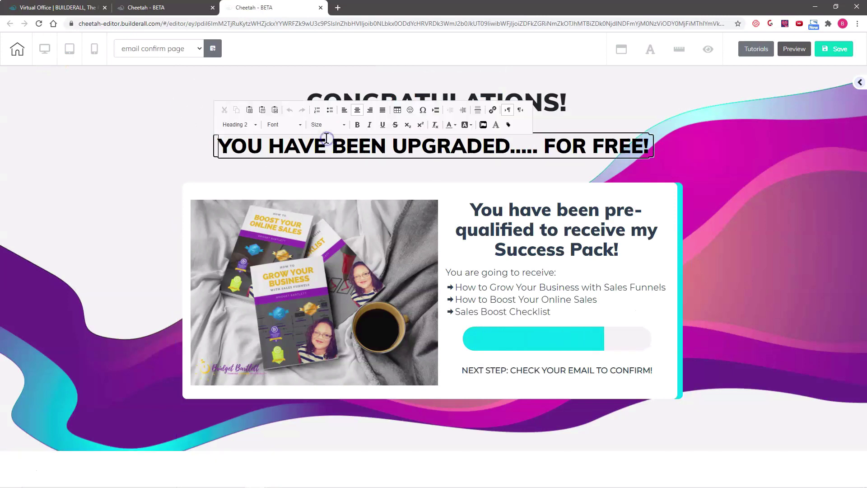
left_click_drag(217, 147, 657, 135)
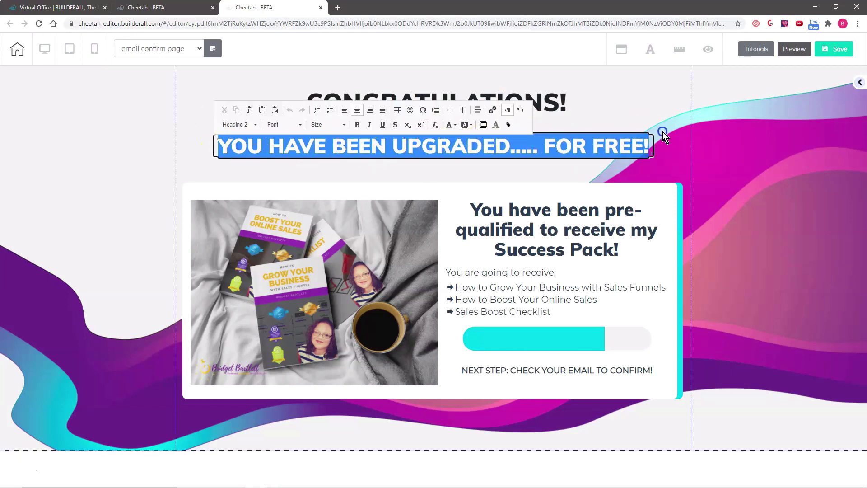
left_click(238, 130)
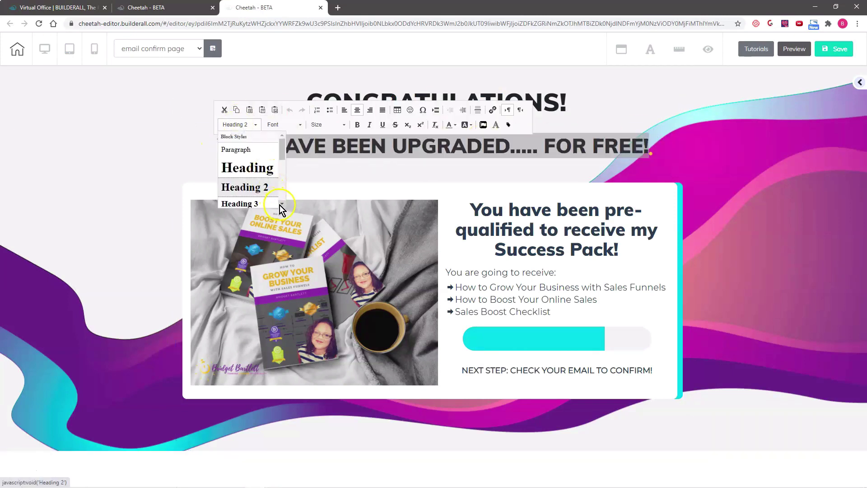
scroll(281, 205, "down", 1)
scroll(281, 206, "down", 5)
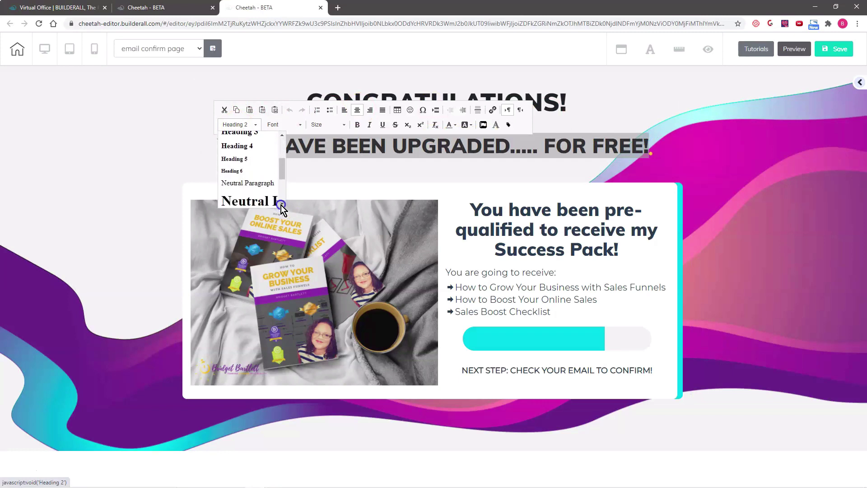
left_click(239, 185)
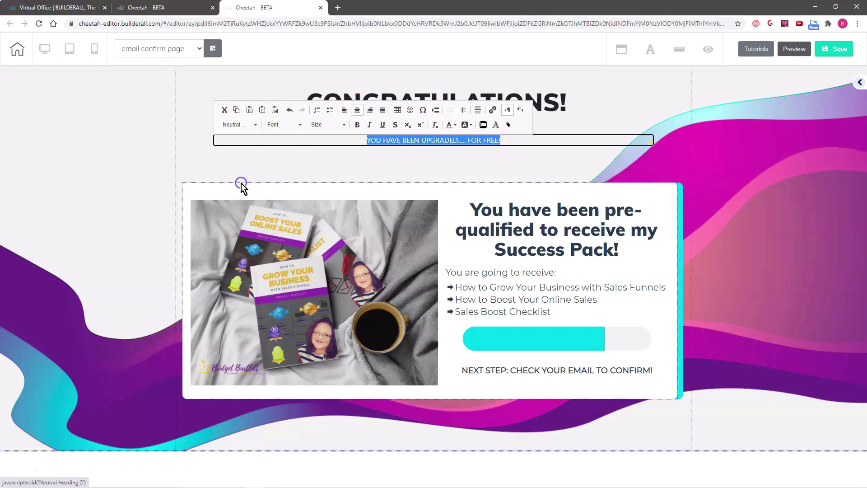
Set the "YOU HAVE BEEN UPGRADED..... FOR FREE!" heading to Muli Black at size 40 and finish editing its text.
left_click(277, 124)
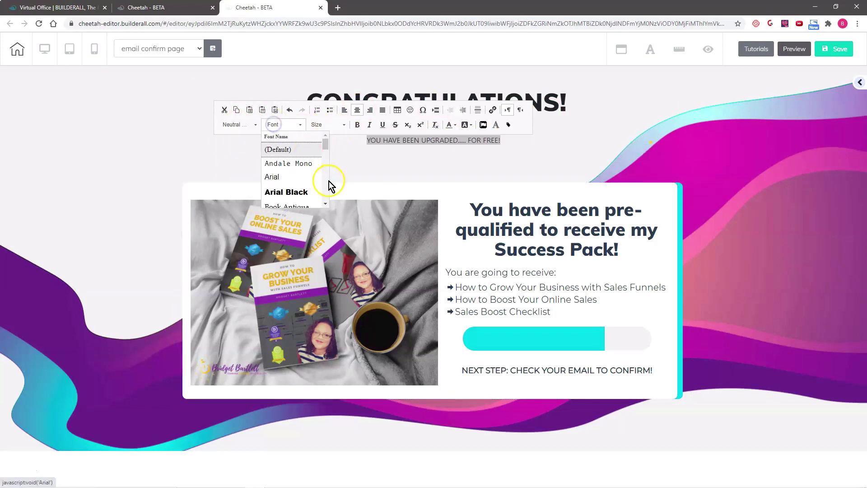
scroll(316, 183, "down", 8)
left_click(283, 157)
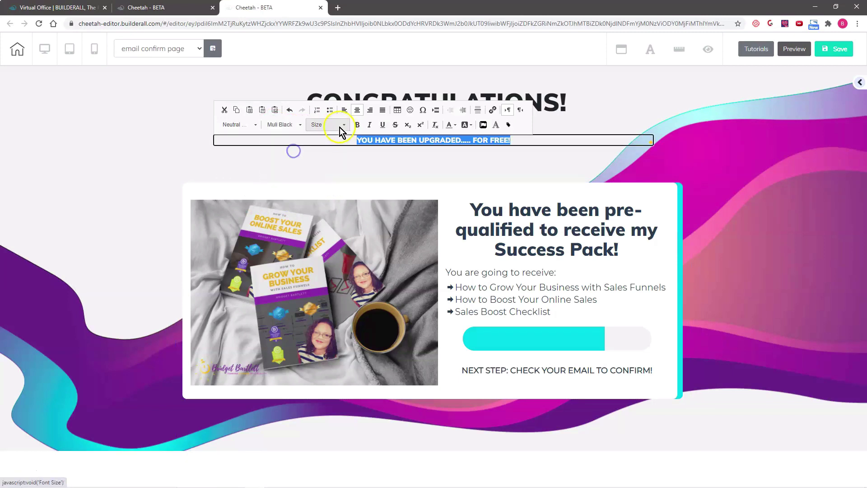
left_click(344, 124)
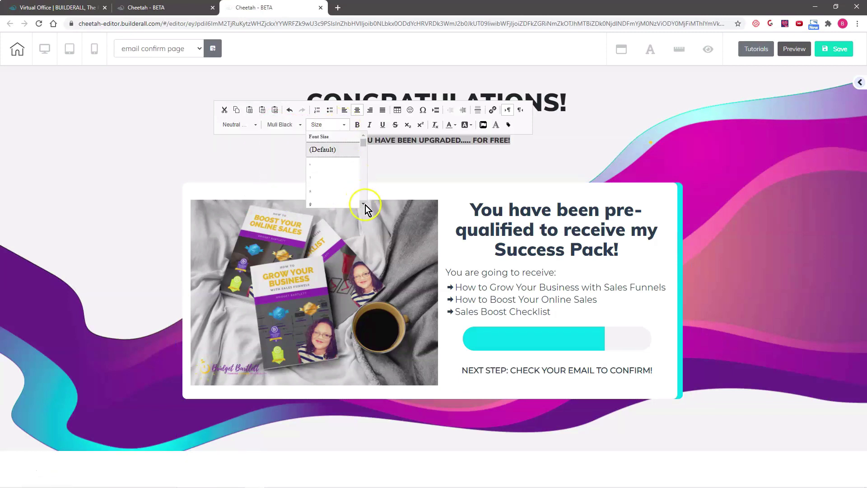
scroll(363, 202, "down", 3)
scroll(364, 202, "down", 9)
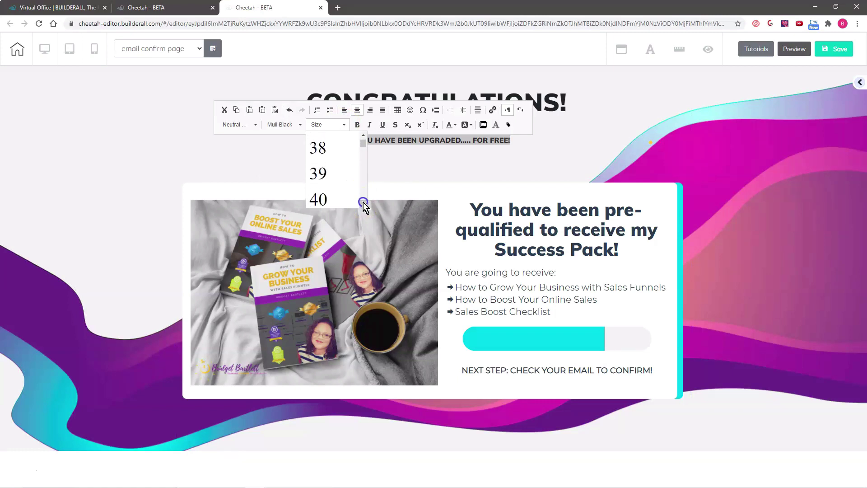
left_click(320, 181)
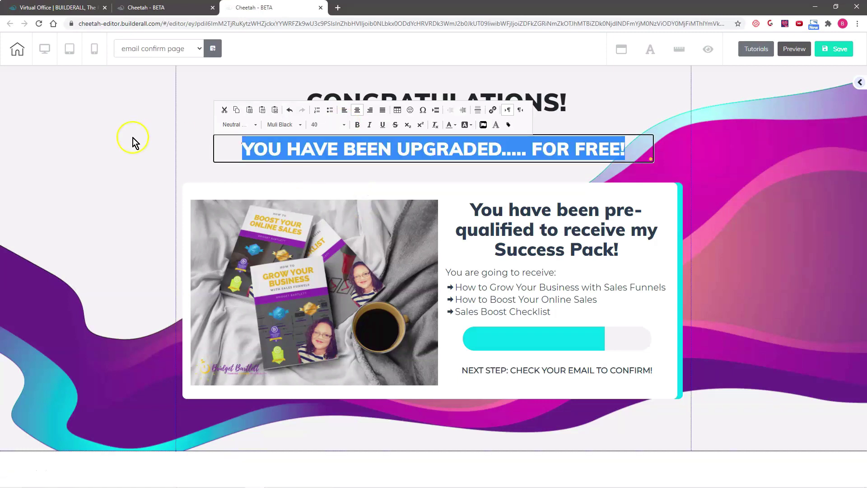
left_click(110, 123)
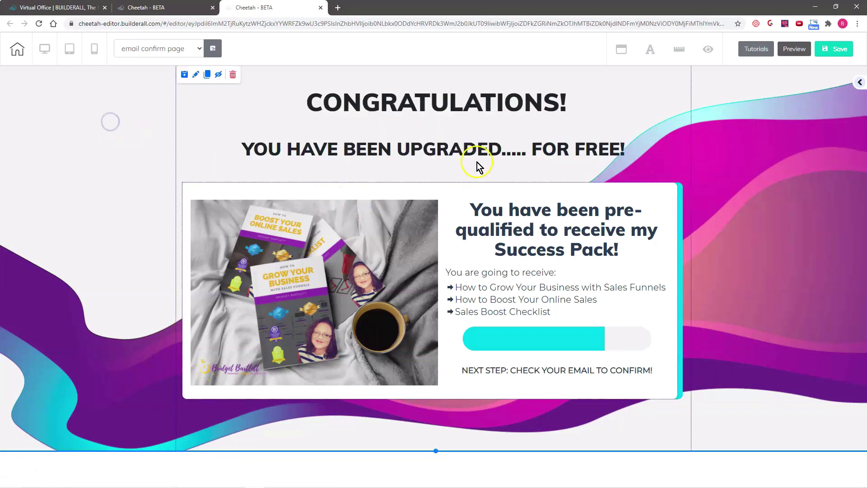
Switch to the mobile layout and set the "YOU HAVE BEEN UPGRADED..... FOR FREE!" heading's mobile size to 23.
left_click(93, 54)
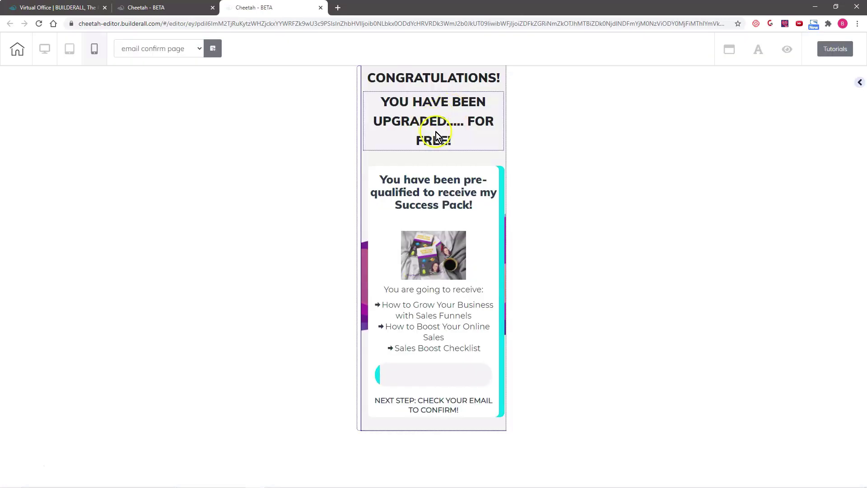
left_click(435, 132)
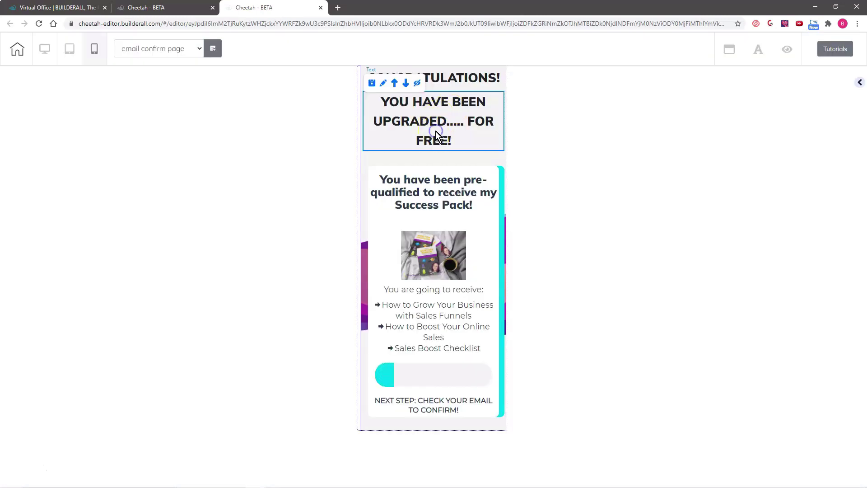
left_click(382, 86)
left_click_drag(470, 121, 658, 92)
left_click(718, 187)
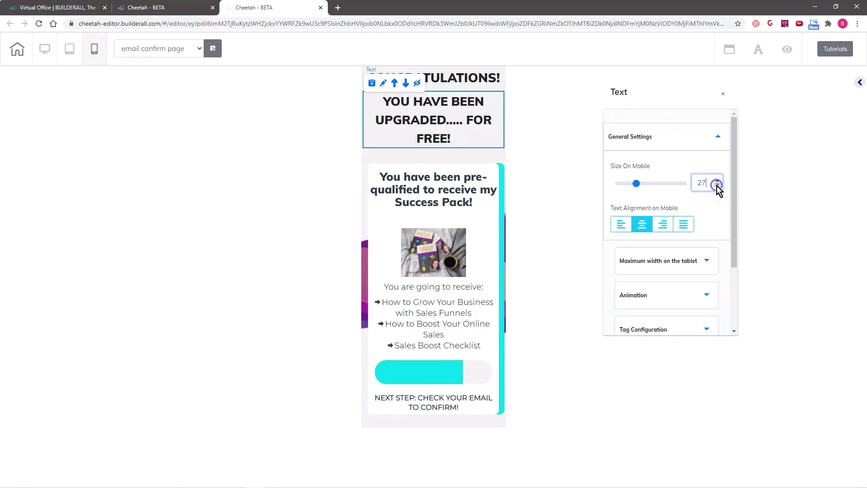
left_click(717, 187)
left_click(717, 187)
left_click(717, 187)
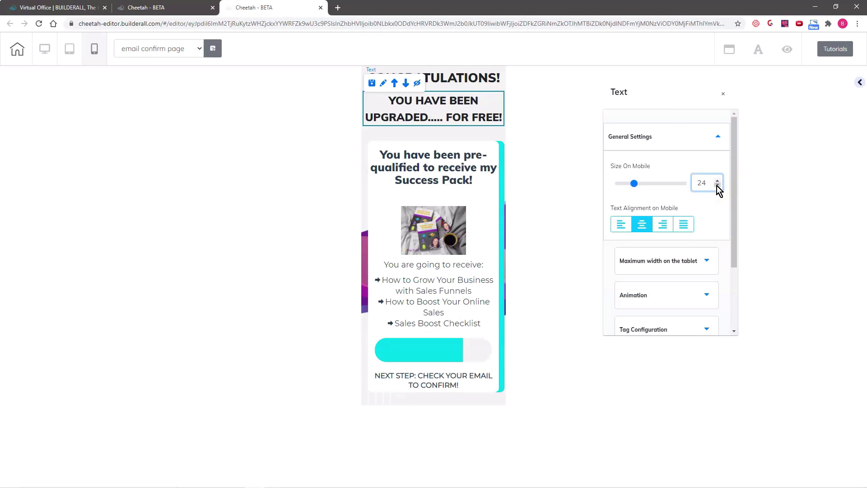
left_click(717, 187)
left_click(437, 129)
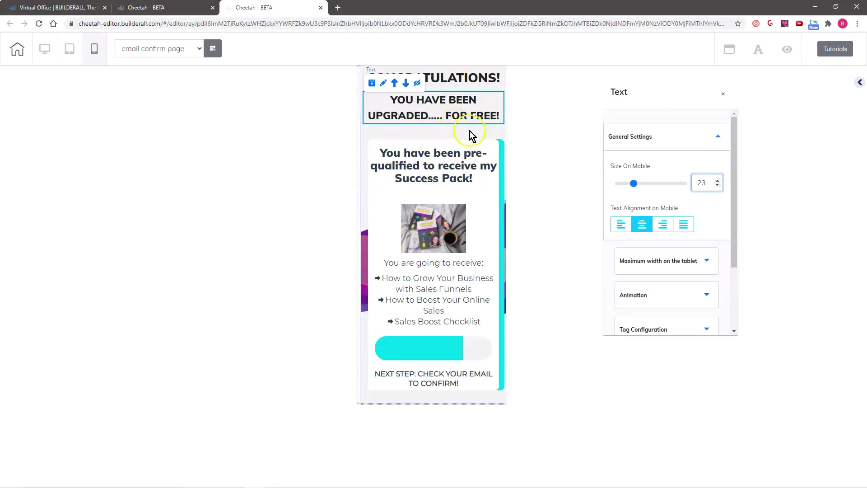
left_click(415, 163)
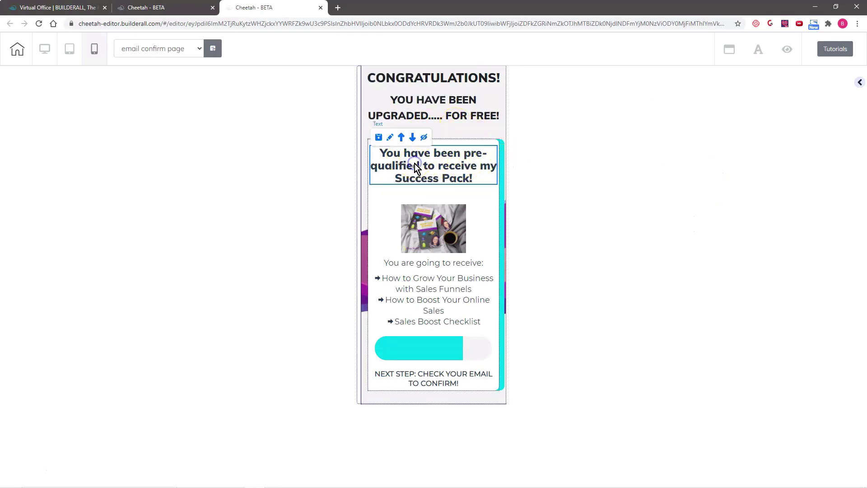
Enlarge the Success Pack image on mobile by setting its combined left and right lateral spacing to 14.
left_click(437, 231)
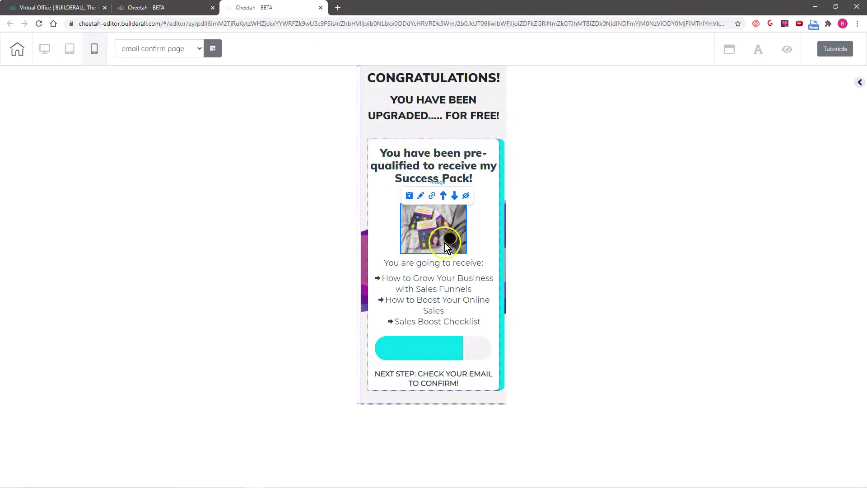
left_click(420, 197)
mouse_move(483, 211)
left_mouse_down()
mouse_move(509, 211)
mouse_move(668, 116)
left_mouse_up()
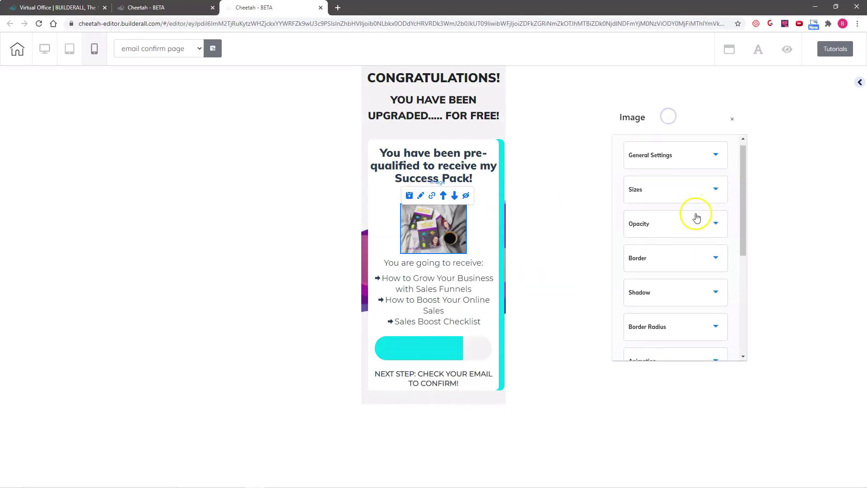
scroll(677, 252, "down", 5)
left_click(662, 197)
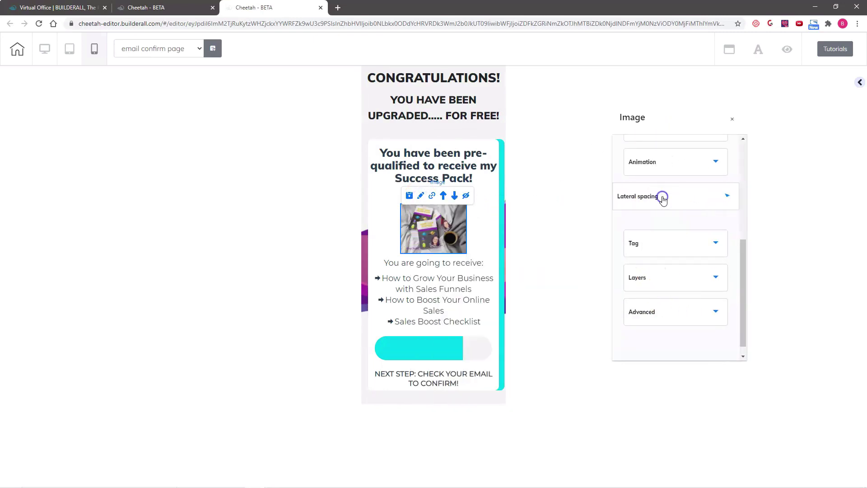
left_click_drag(662, 244, 630, 252)
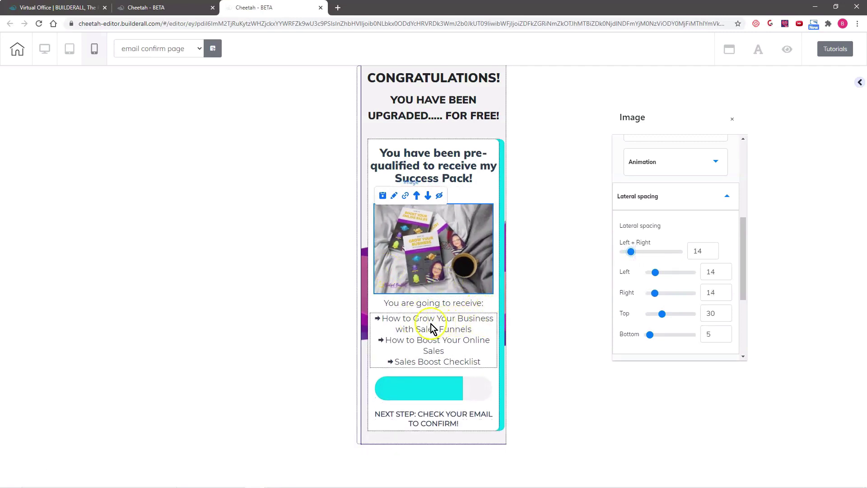
Left-align the "You are going to receive:" text in the mobile layout.
left_click(406, 306)
left_click(391, 290)
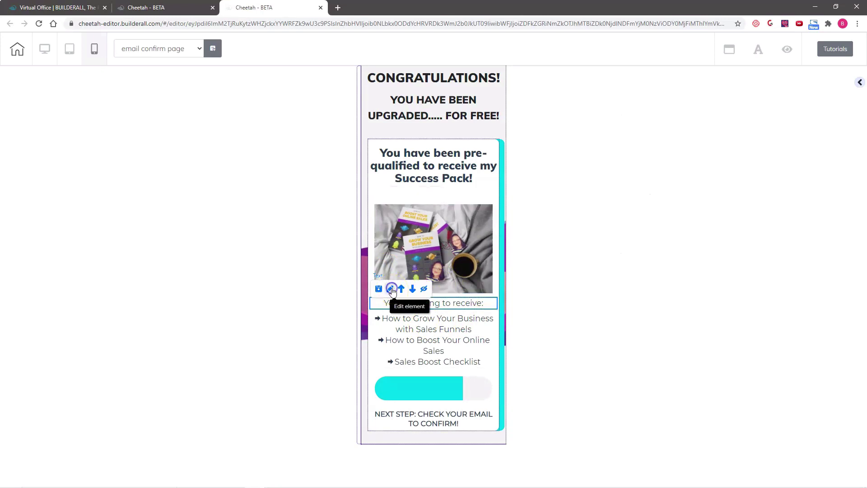
left_click_drag(470, 315, 639, 140)
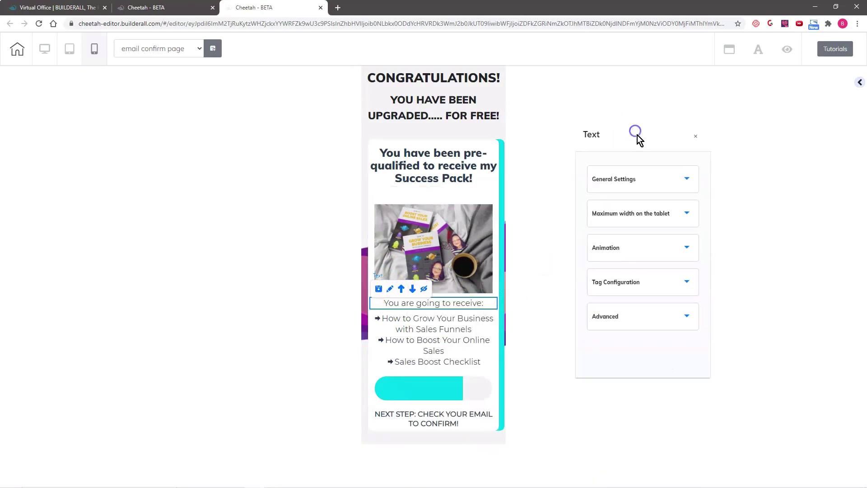
left_click(643, 180)
left_click(594, 268)
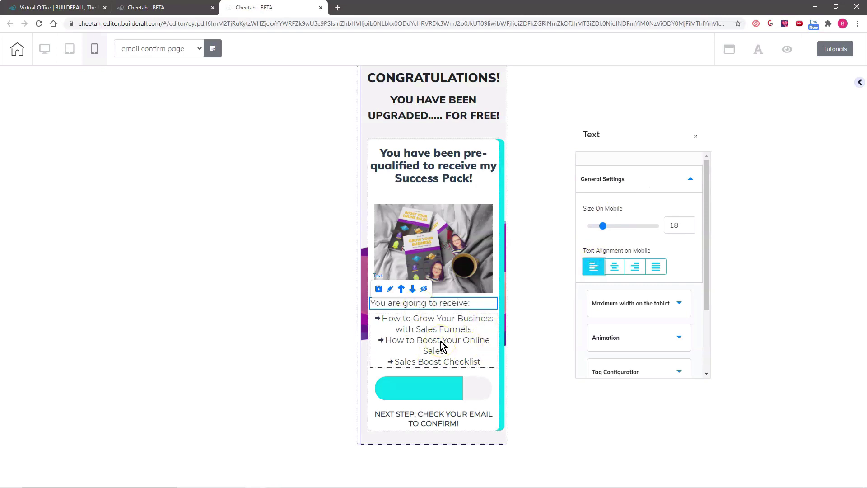
Left-align the three-item arrow list of Success Pack contents in the mobile layout.
left_click(397, 342)
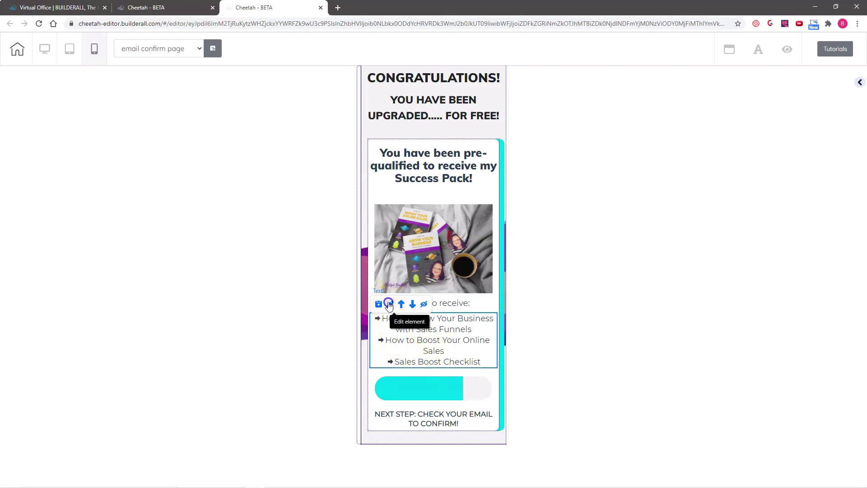
left_click(389, 305)
left_click_drag(472, 324, 627, 135)
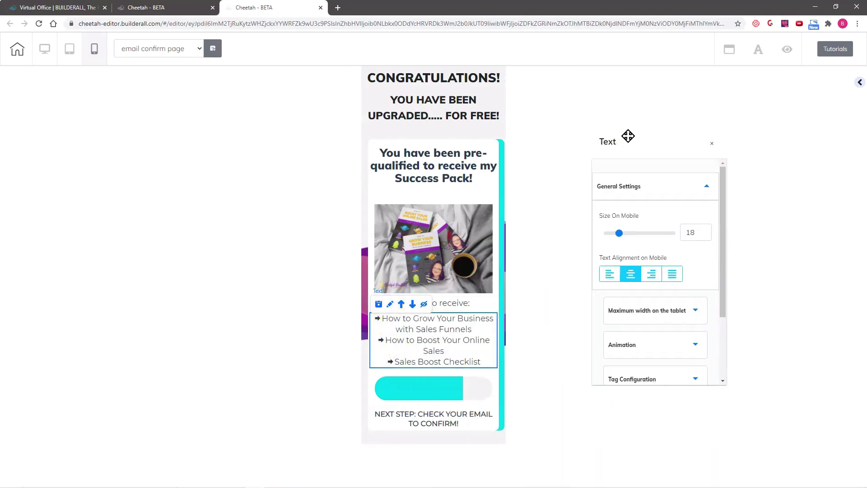
left_click(608, 274)
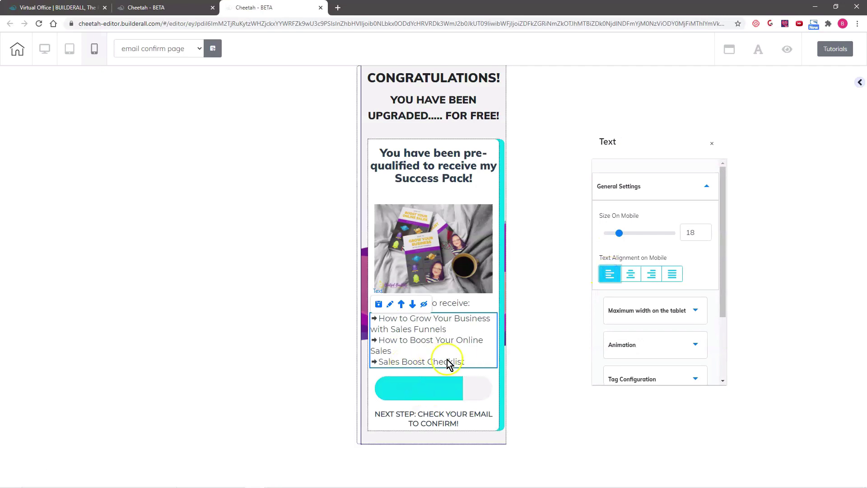
Set the bottom spacing of the "NEXT STEP: CHECK YOUR EMAIL TO CONFIRM!" text to 31 on mobile.
left_click(429, 413)
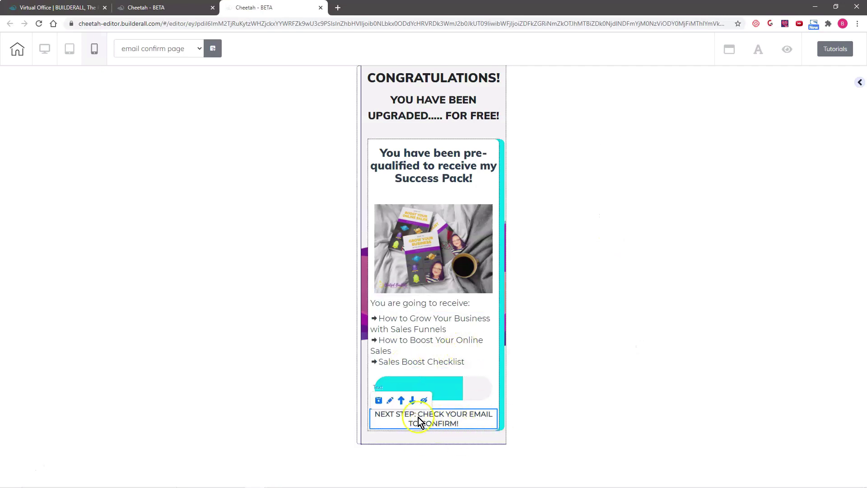
left_click(390, 400)
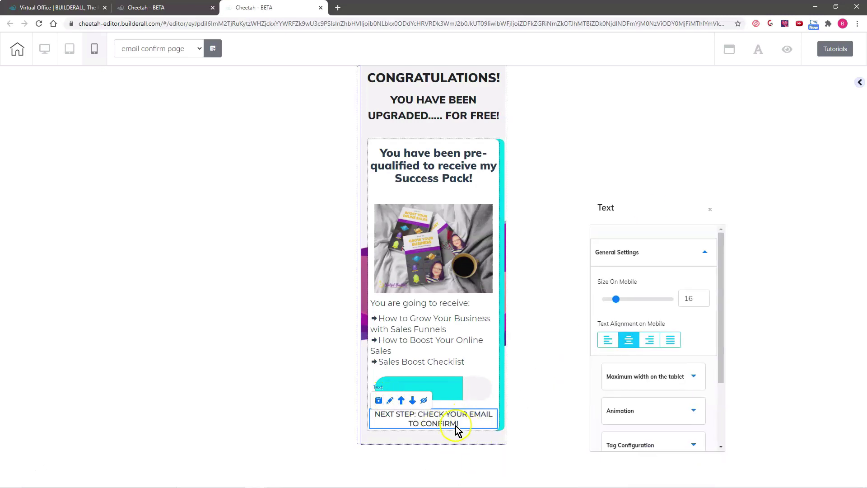
scroll(697, 359, "down", 2)
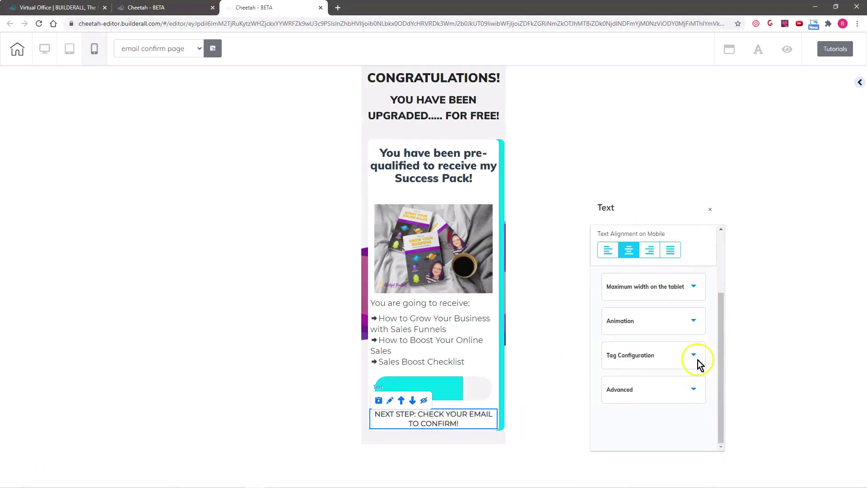
left_click(654, 391)
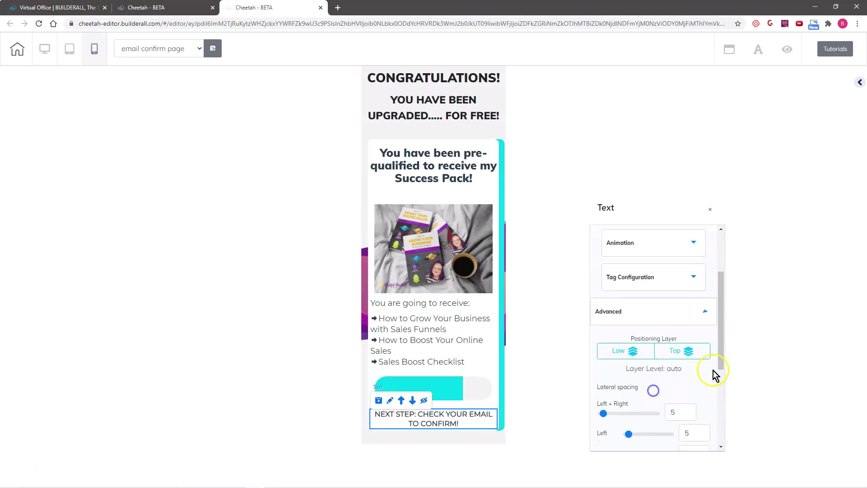
scroll(709, 372, "down", 3)
left_click_drag(626, 293, 639, 290)
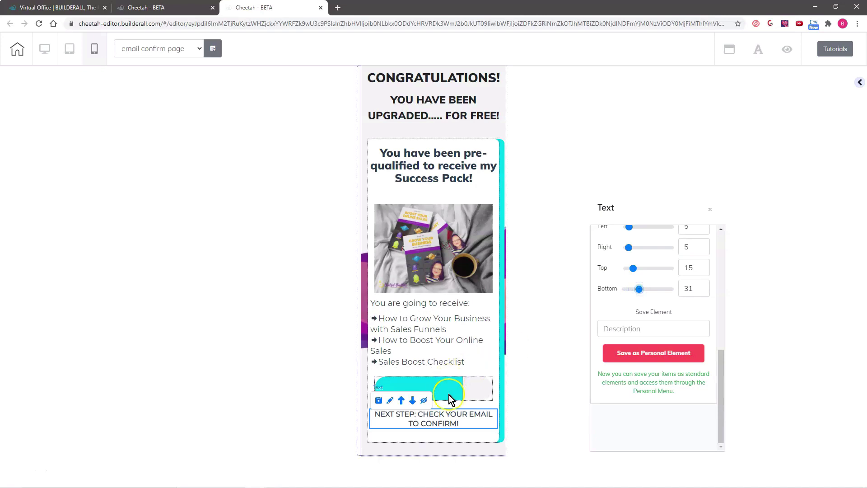
Set the mobile size of the "NEXT STEP: CHECK YOUR EMAIL TO CONFIRM!" text to 20.
left_click(390, 400)
left_click_drag(568, 366, 670, 140)
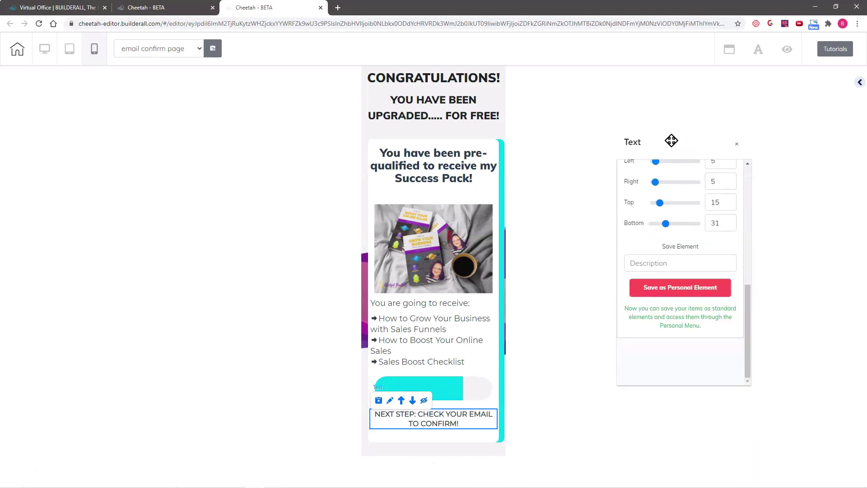
left_click(638, 185)
left_click(651, 177)
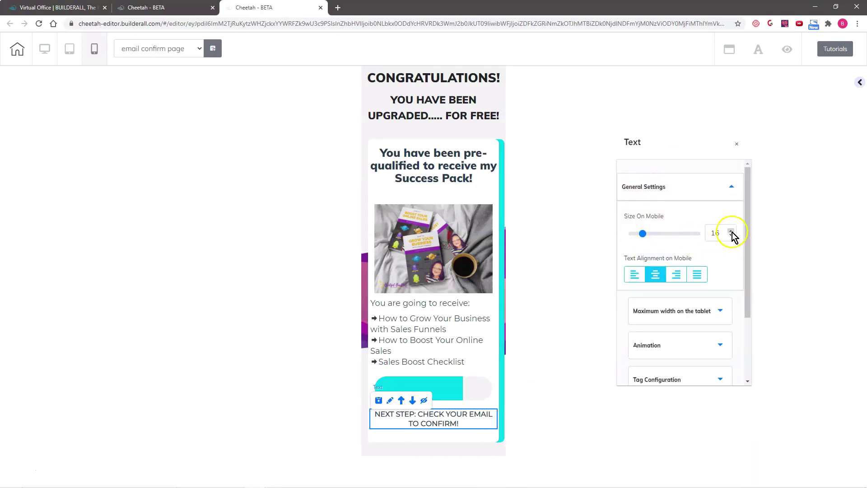
left_click(730, 230)
left_click(730, 231)
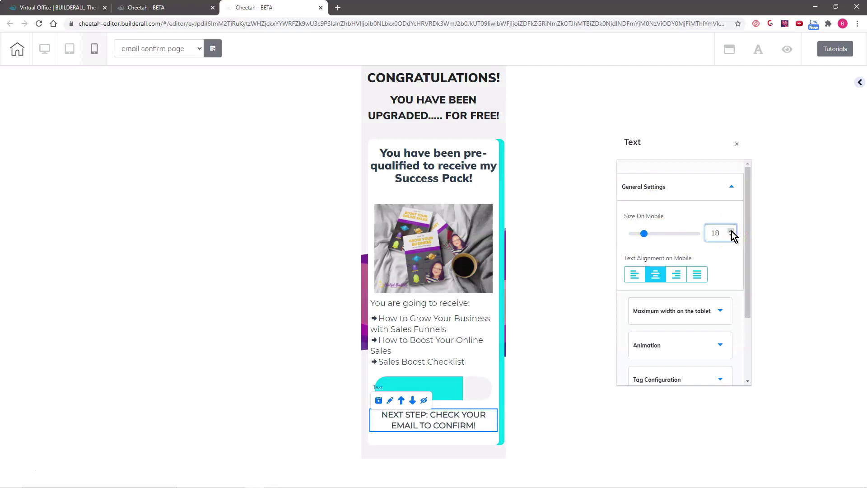
left_click(731, 230)
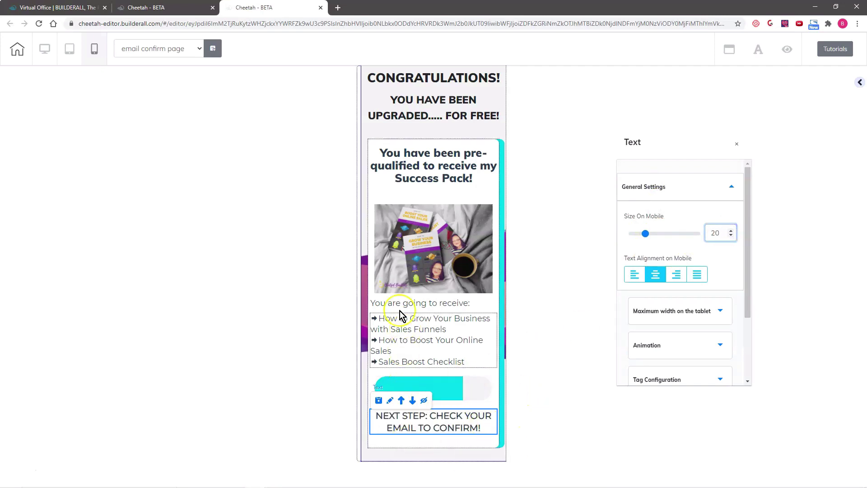
left_click(567, 286)
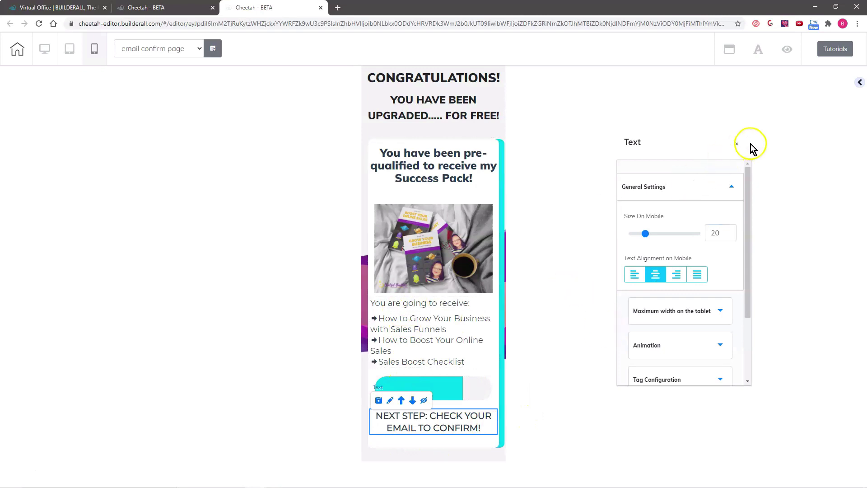
Return to the desktop layout, save and publish the email confirm page, and dismiss the publishing confirmation.
left_click(45, 49)
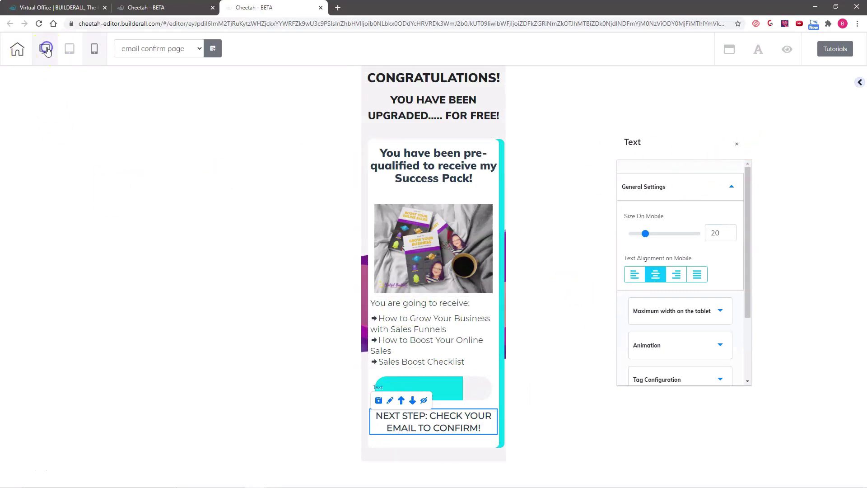
left_click(835, 48)
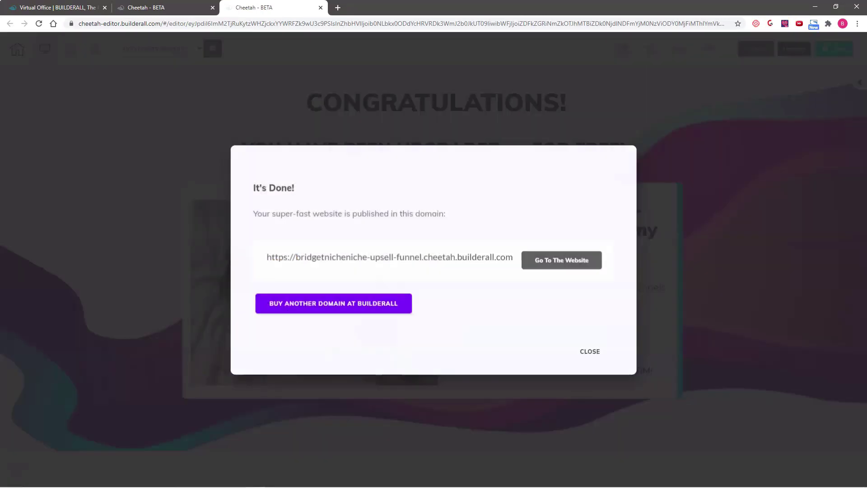
left_click(586, 351)
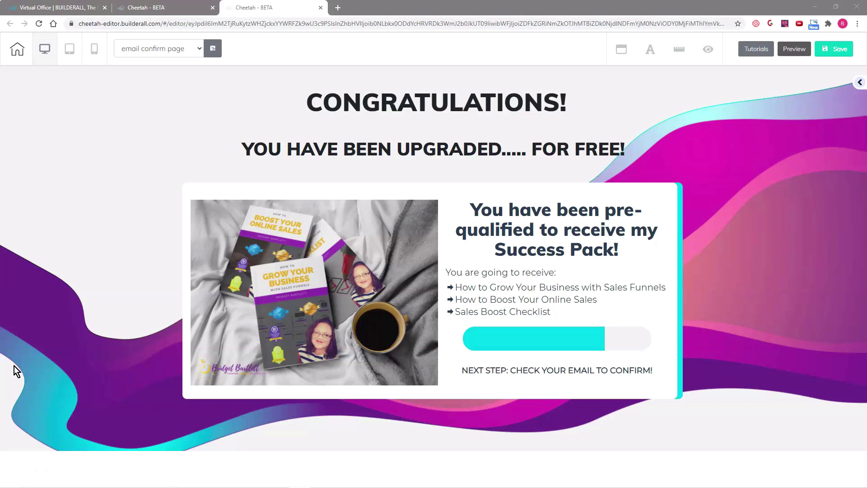
left_click(89, 480)
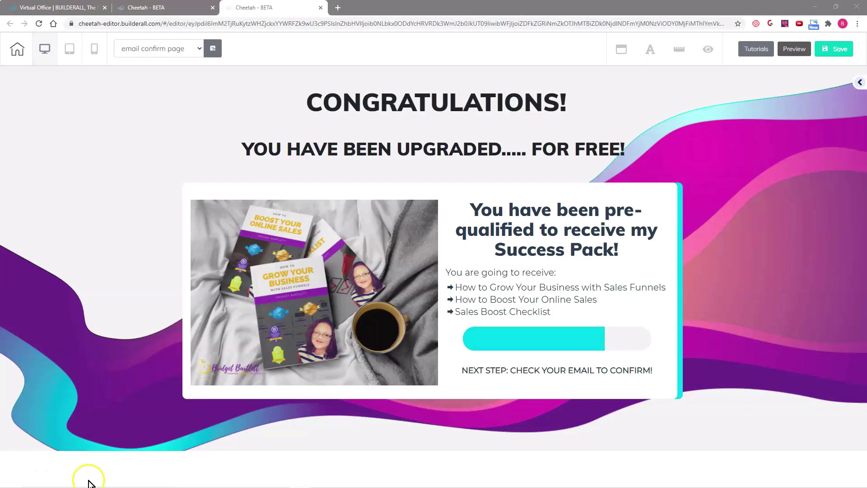